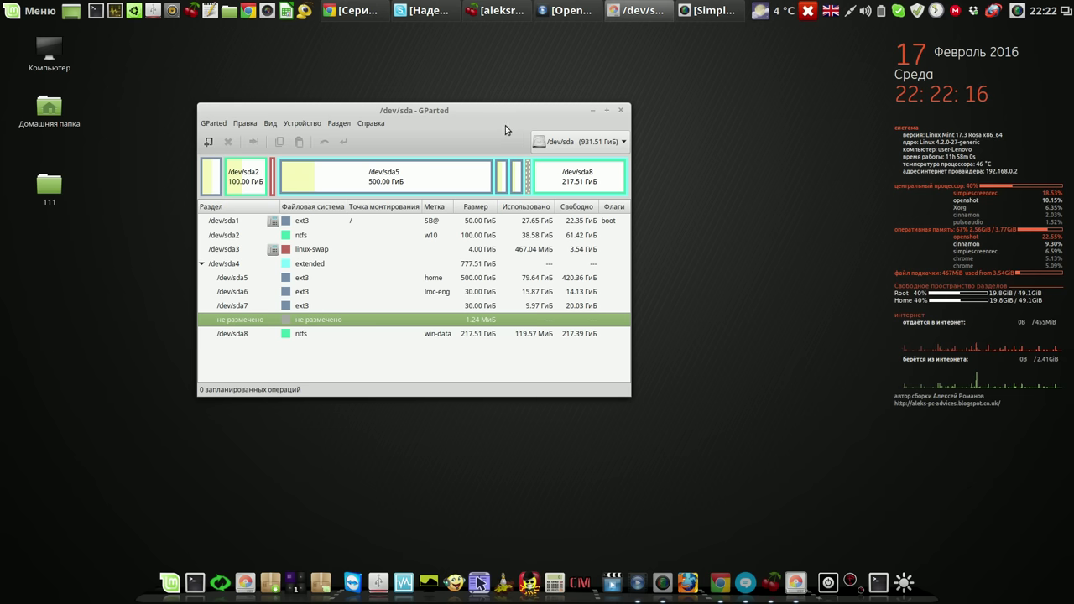
- Move the GParted window and select the 500 GiB ext3 'home' partition /dev/sda5
{"action": "left_click_drag", "start_coordinate": [488, 112], "coordinate": [543, 83]}
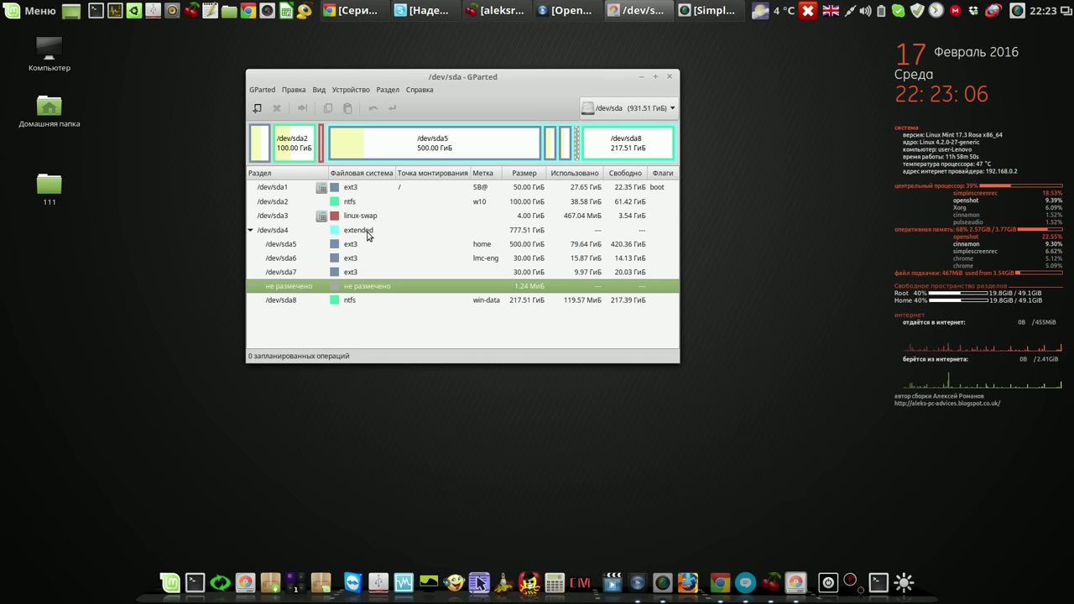
{"action": "left_click", "coordinate": [361, 244]}
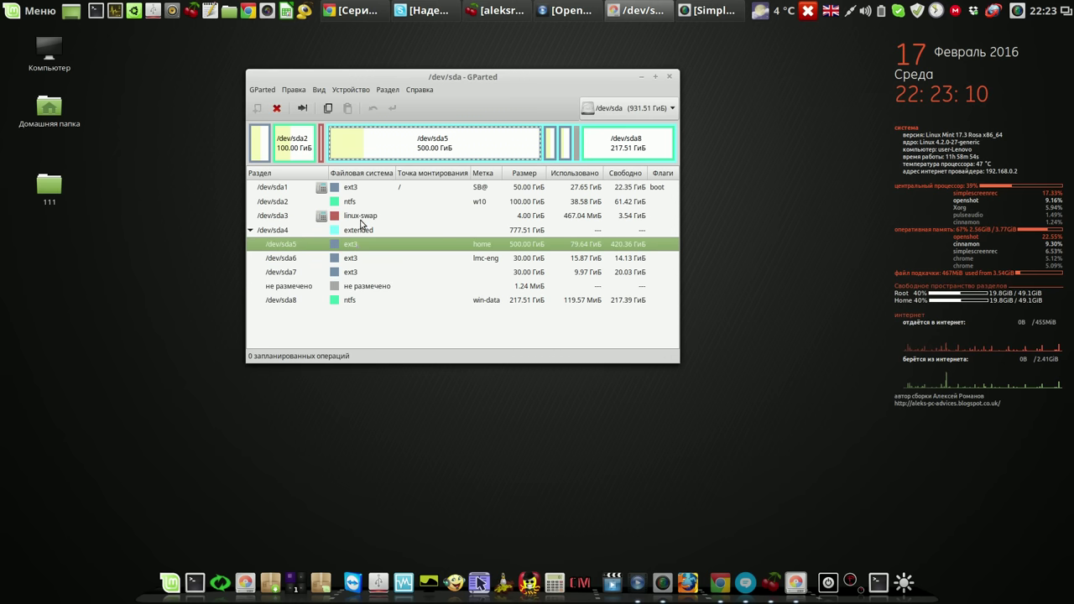
- Select /dev/sda2, show Device Information with the msdos partition table, and widen the window
{"action": "left_click", "coordinate": [361, 205]}
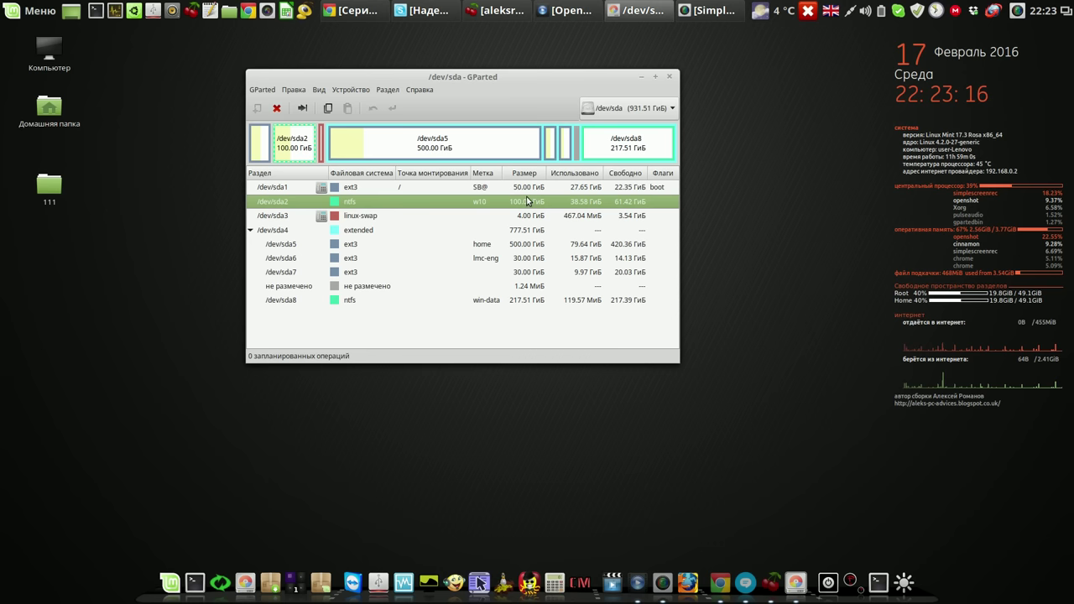
{"action": "left_click", "coordinate": [319, 90]}
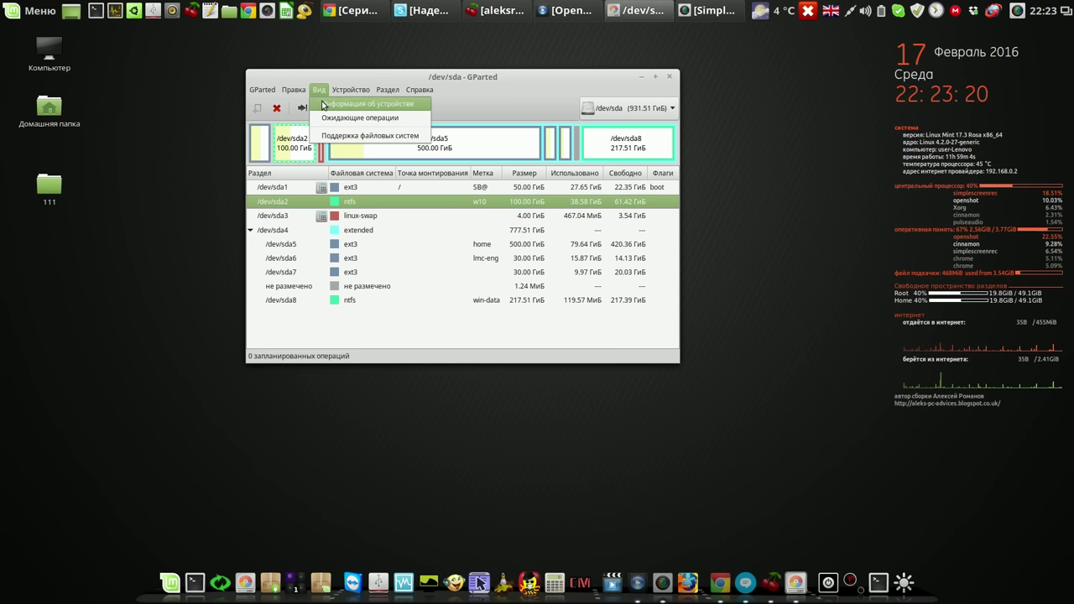
{"action": "left_click", "coordinate": [323, 104]}
{"action": "left_click_drag", "start_coordinate": [332, 224], "coordinate": [321, 225]}
{"action": "left_click_drag", "start_coordinate": [494, 78], "coordinate": [398, 66]}
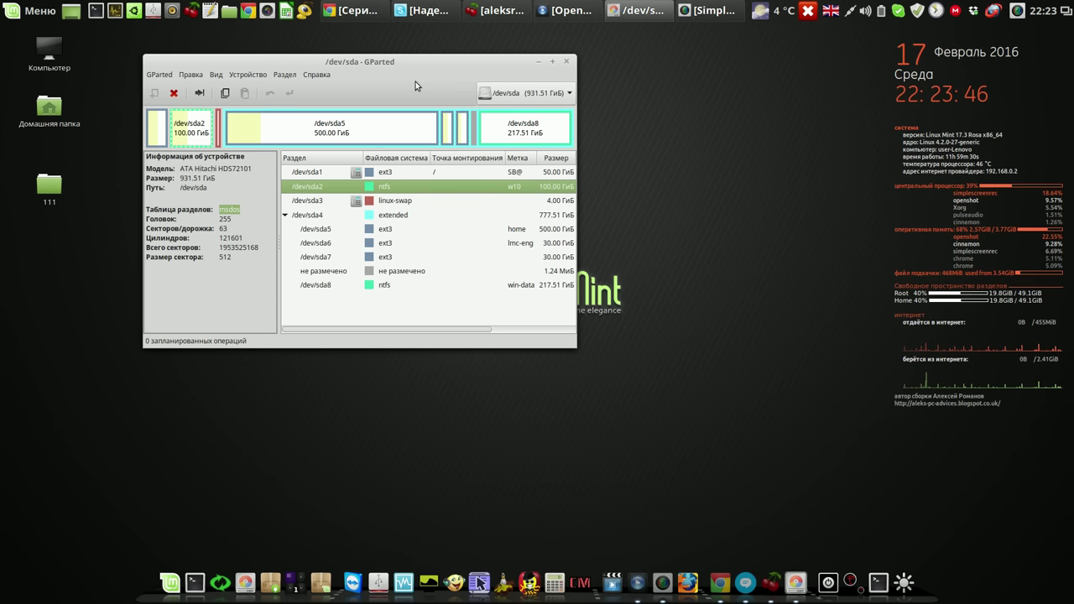
{"action": "left_click_drag", "start_coordinate": [569, 341], "coordinate": [766, 339]}
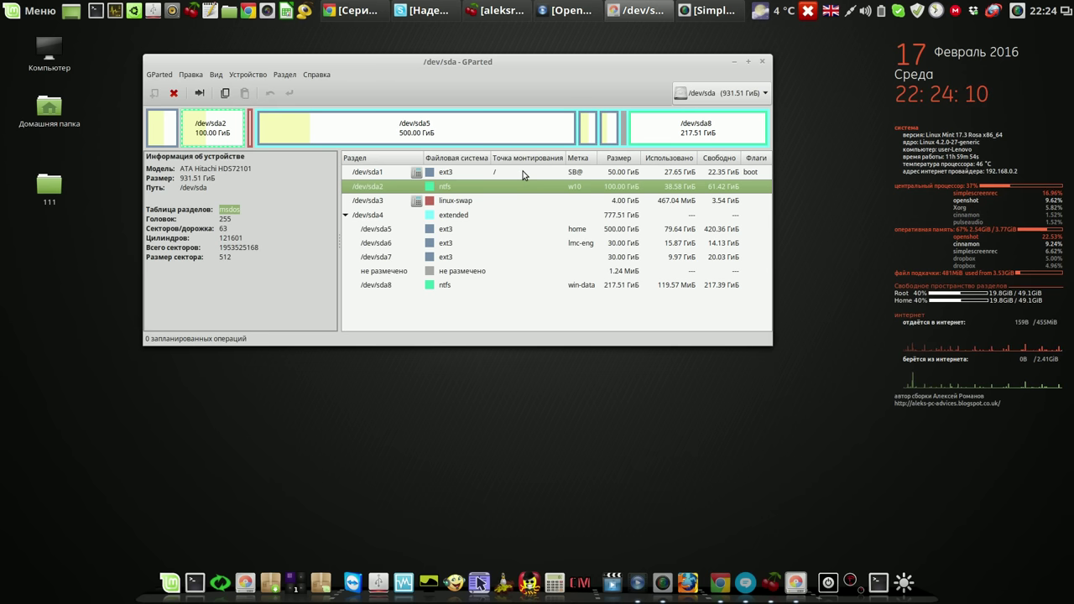
- Select the 50 GiB ext3 root partition /dev/sda1, then pause the screen recording
{"action": "left_click", "coordinate": [523, 174]}
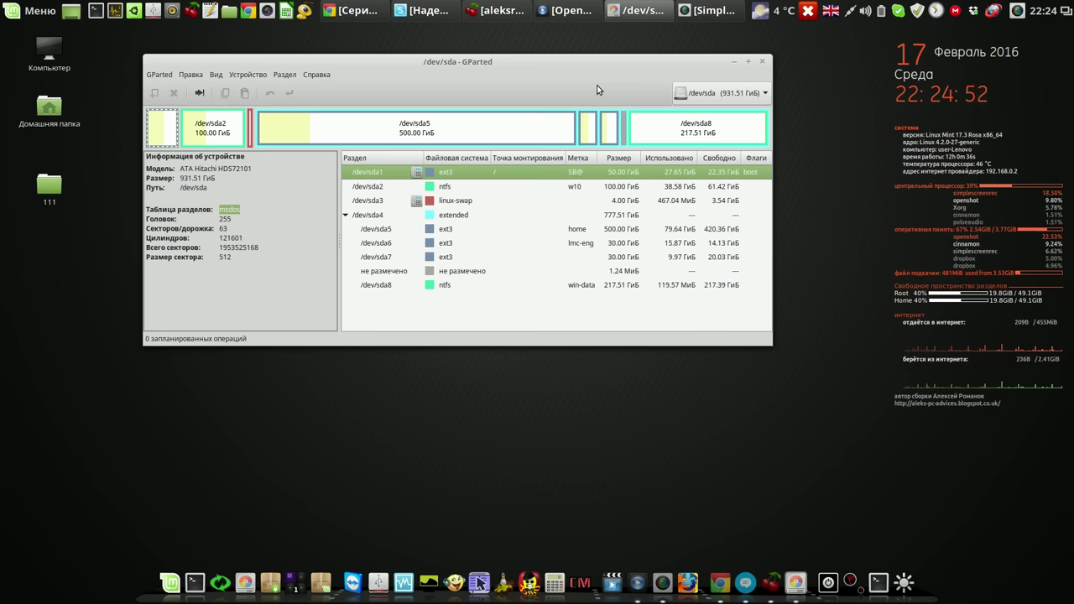
{"action": "left_click", "coordinate": [1017, 11]}
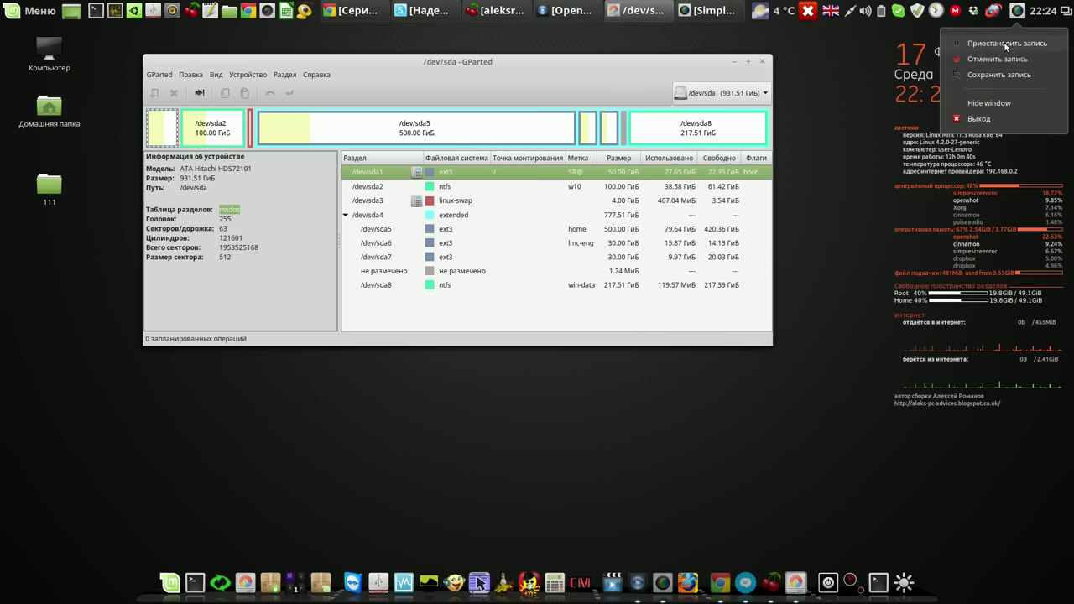
{"action": "left_click", "coordinate": [1006, 44]}
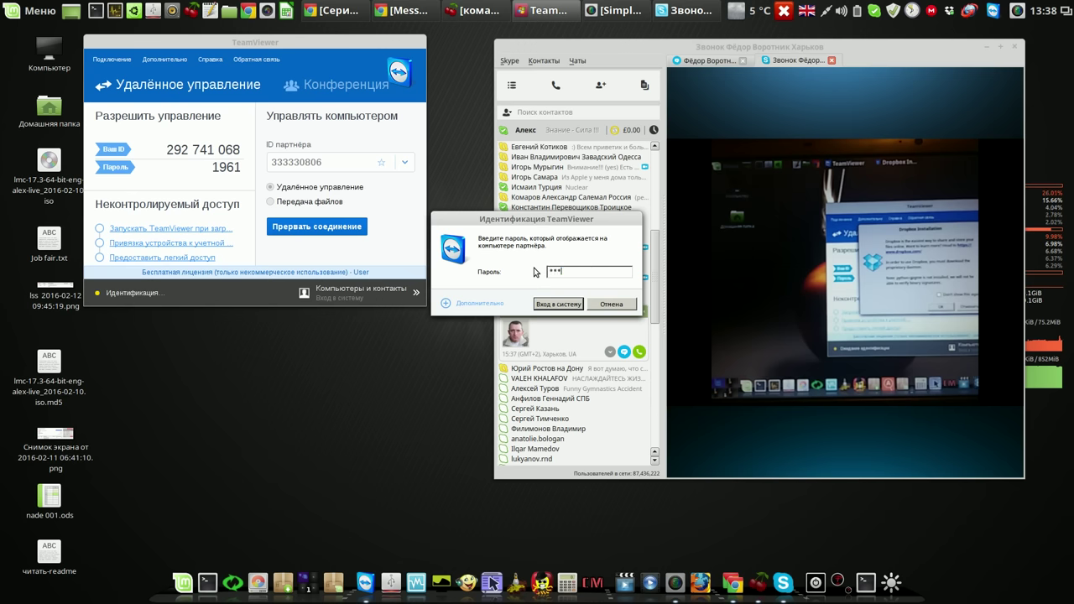
- Connect to the remote PC, dismiss Dropbox, minimise Skype, hide the toolbar, and start Systemback
{"action": "key", "text": "Return"}
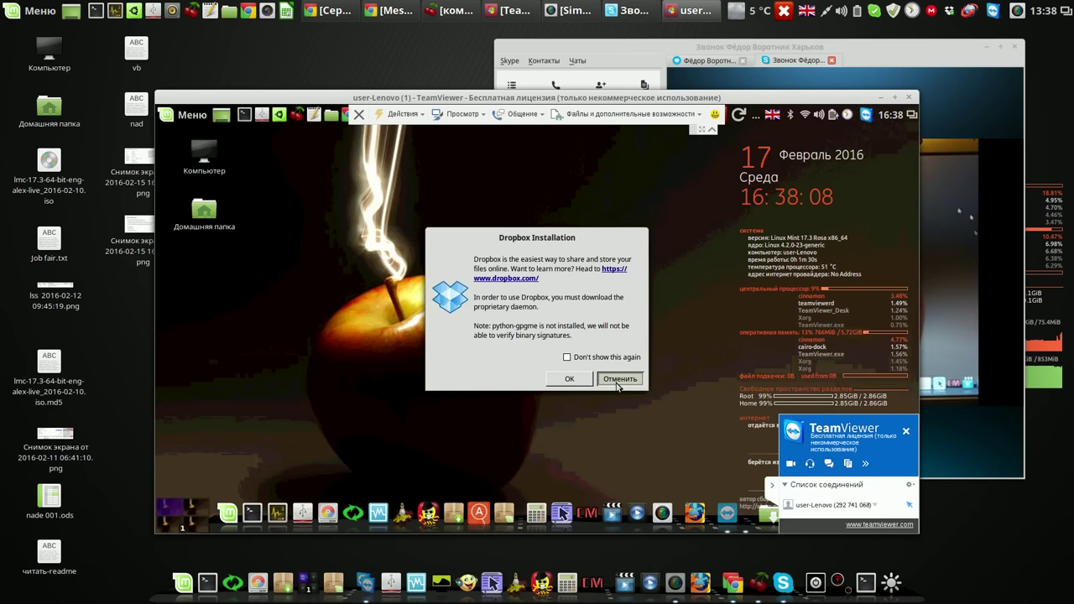
{"action": "left_click", "coordinate": [619, 380]}
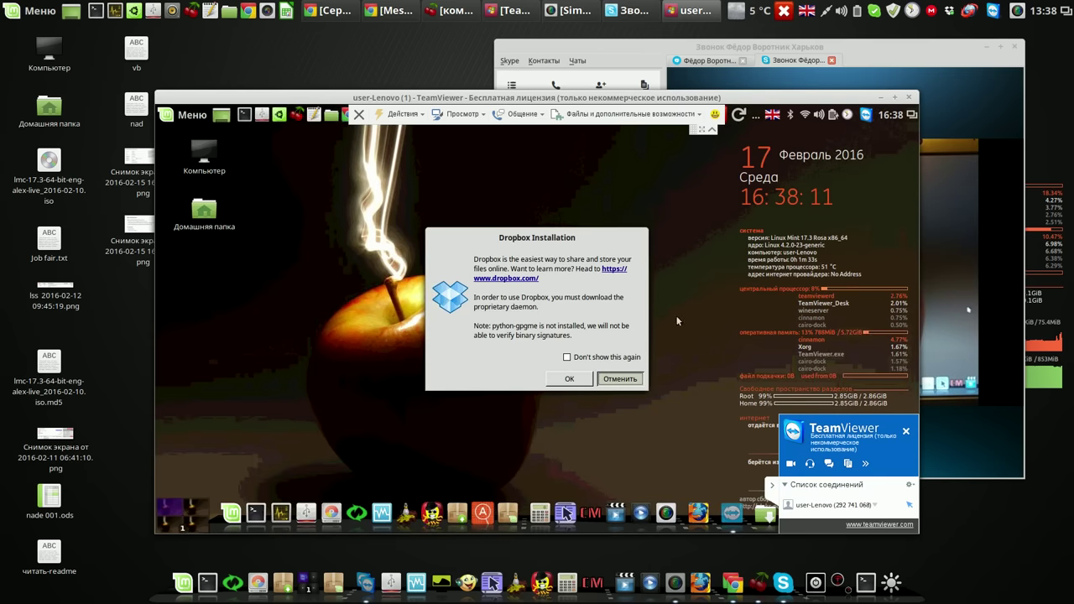
{"action": "left_click", "coordinate": [1001, 47]}
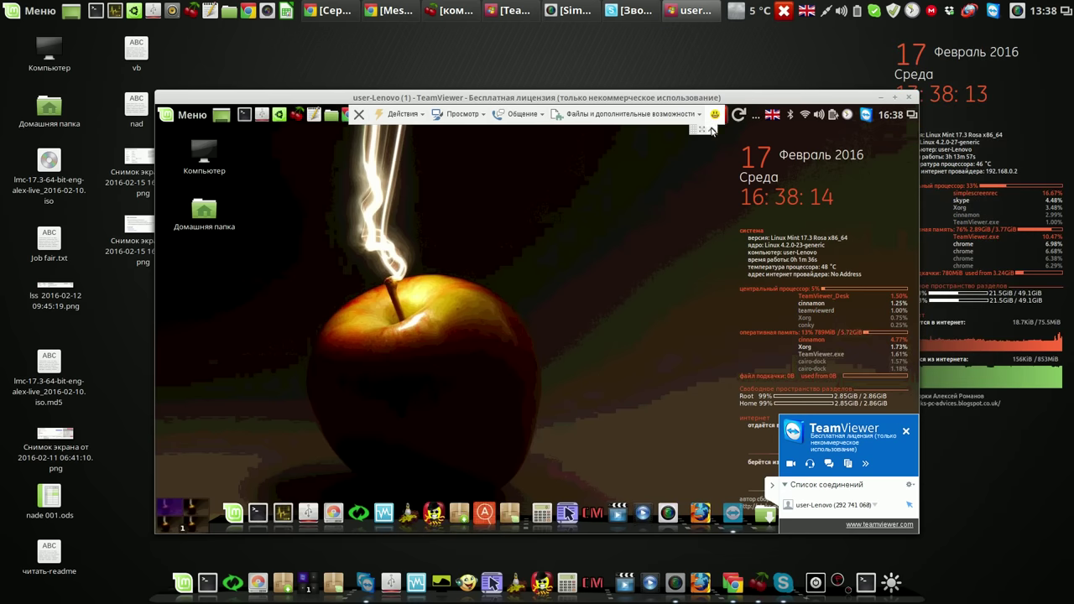
{"action": "left_click", "coordinate": [712, 128]}
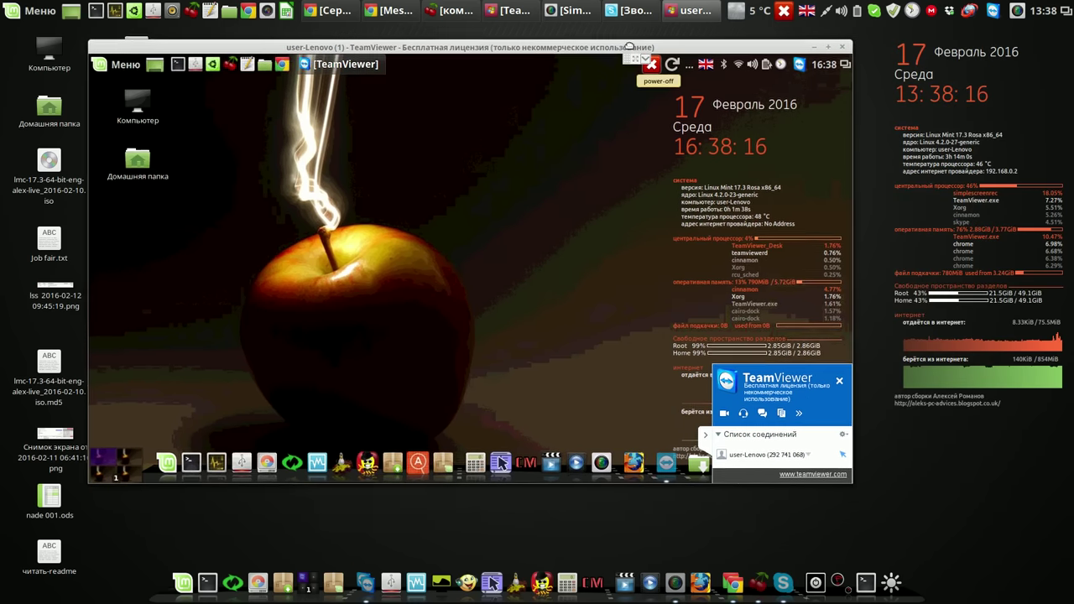
{"action": "left_click", "coordinate": [289, 458]}
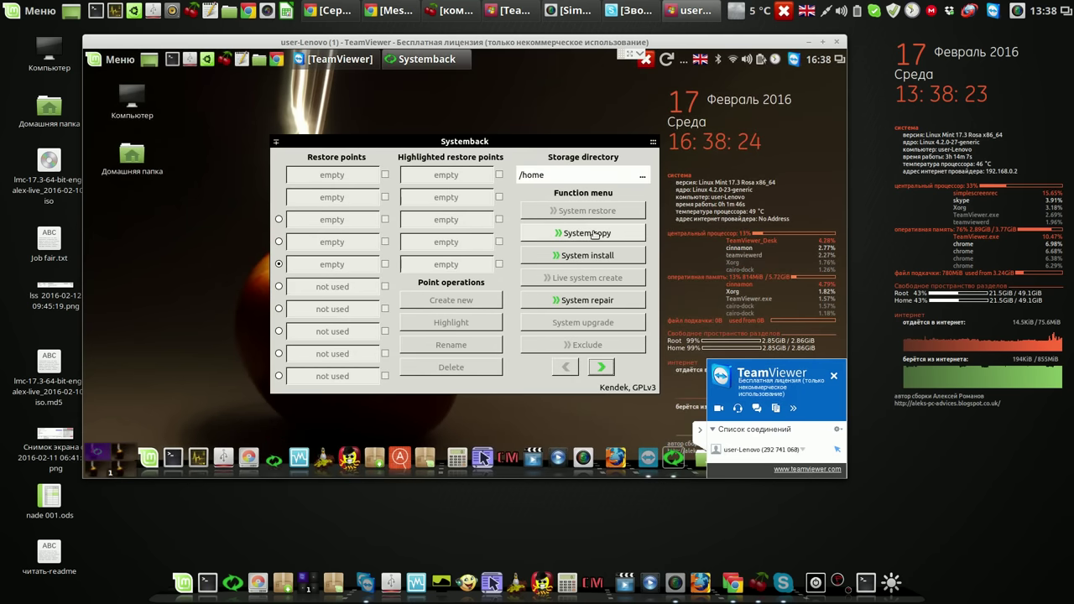
- Check the 931.51 GiB /dev/sda disk in Systemback's System copy settings, then close Systemback
{"action": "left_click", "coordinate": [589, 234]}
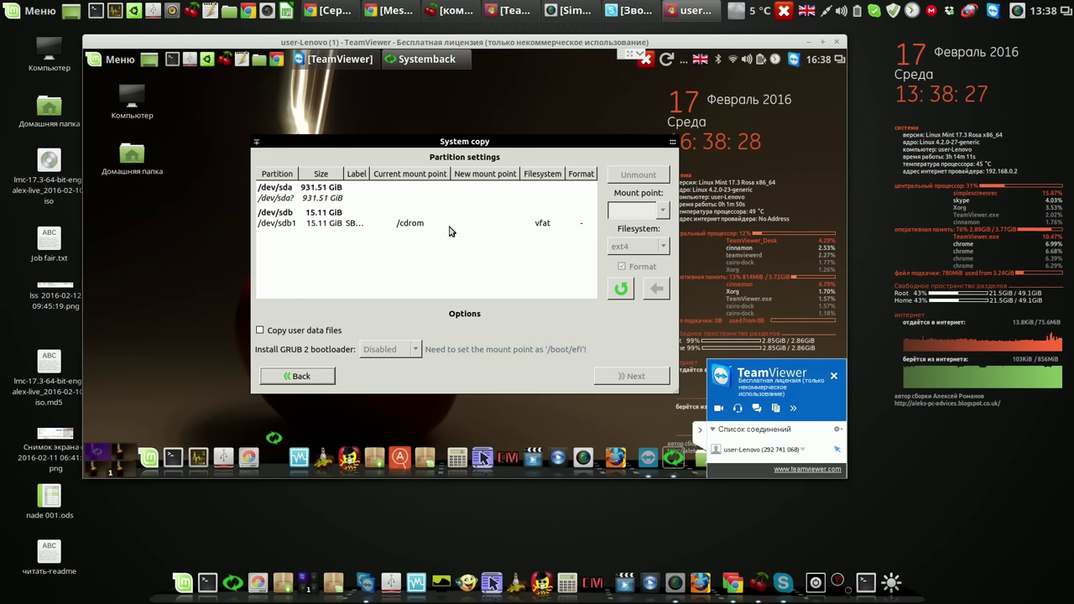
{"action": "left_click", "coordinate": [352, 198]}
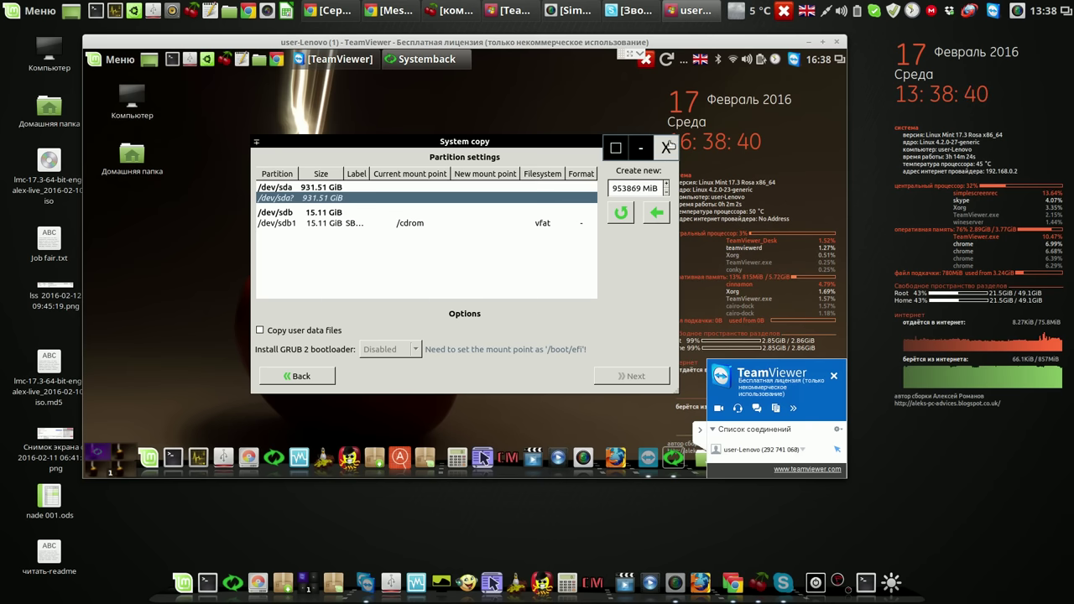
{"action": "left_click", "coordinate": [668, 148]}
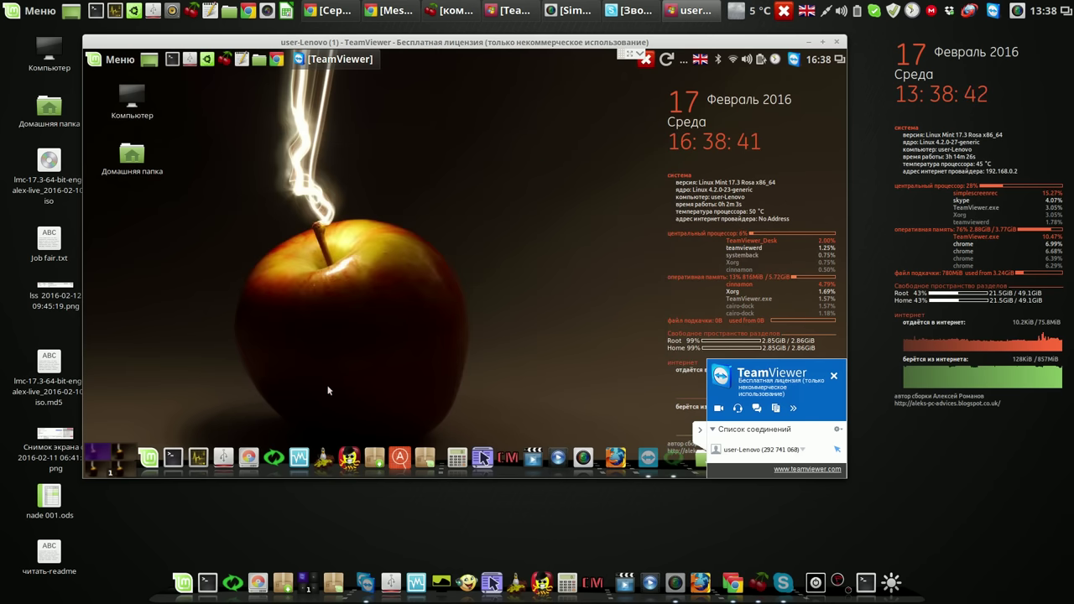
- Launch GParted from the dock and authenticate with the administrator password
{"action": "left_click", "coordinate": [264, 462]}
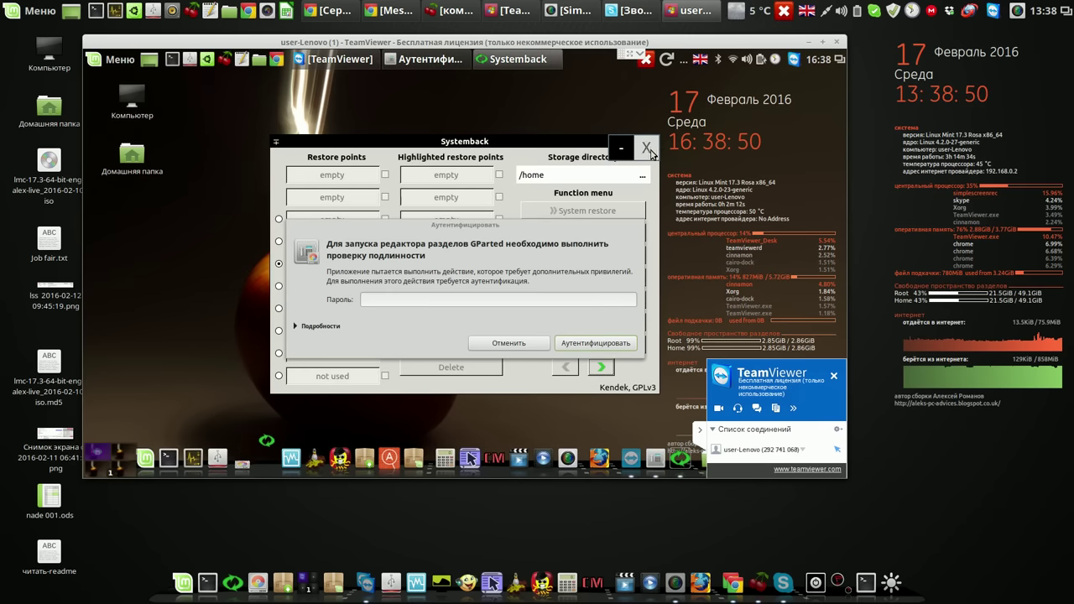
{"action": "type", "text": "11"}
{"action": "left_click", "coordinate": [596, 344]}
{"action": "type", "text": "1111"}
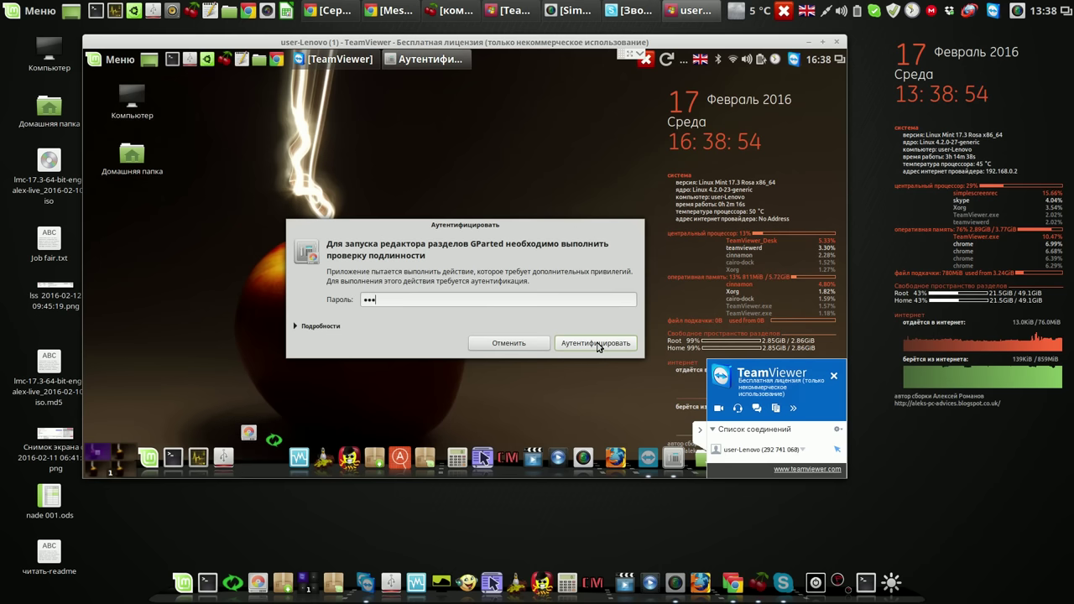
{"action": "left_click", "coordinate": [597, 343]}
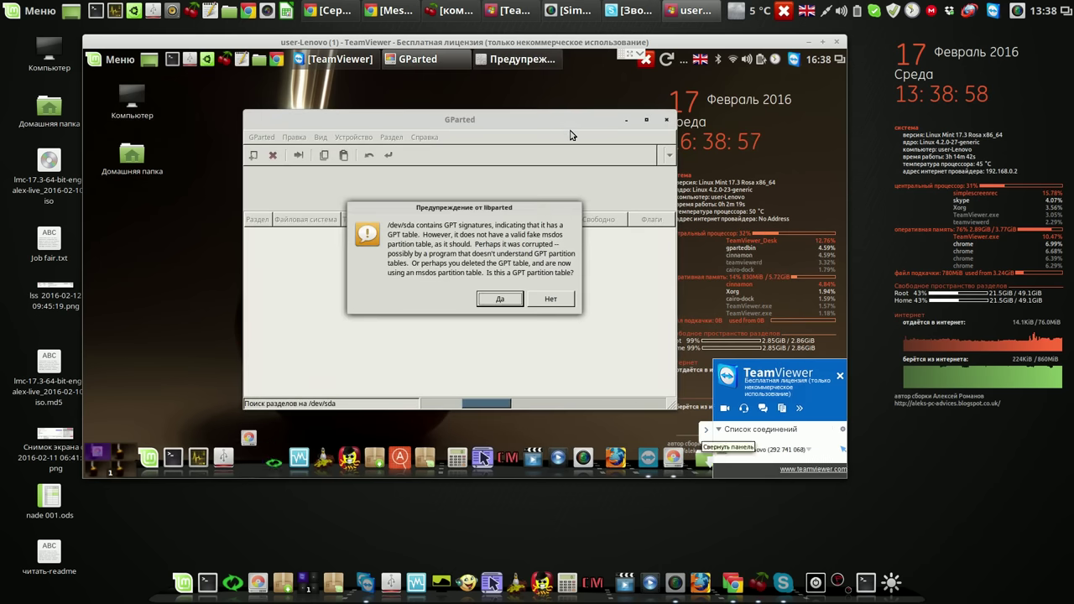
- Answer No to the GPT warning, confirm the unknown partition table in Device Information, close GParted
{"action": "left_click", "coordinate": [550, 299]}
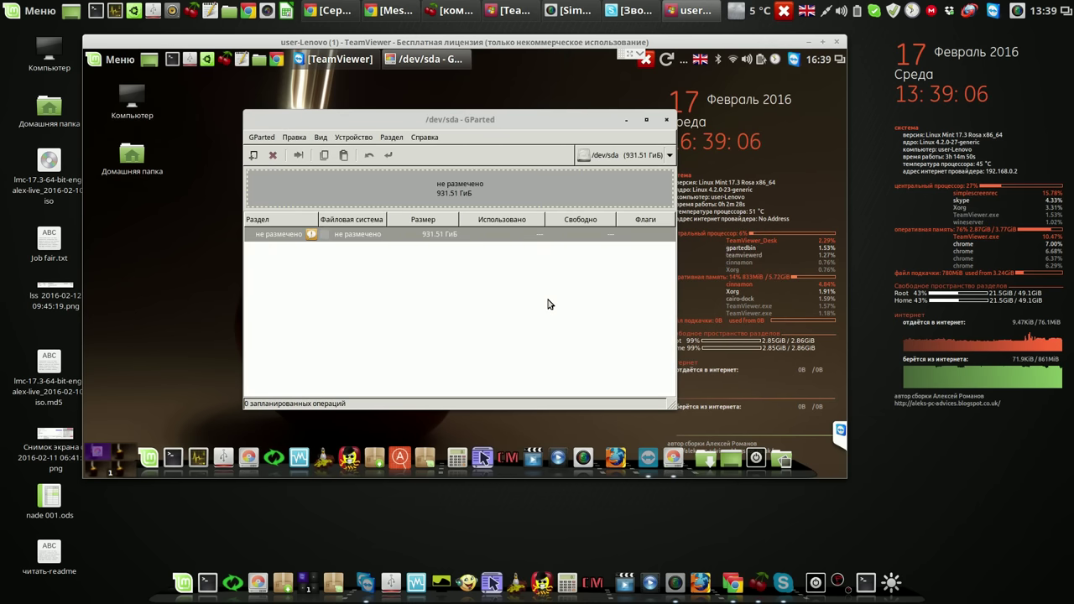
{"action": "left_click_drag", "start_coordinate": [542, 124], "coordinate": [475, 100]}
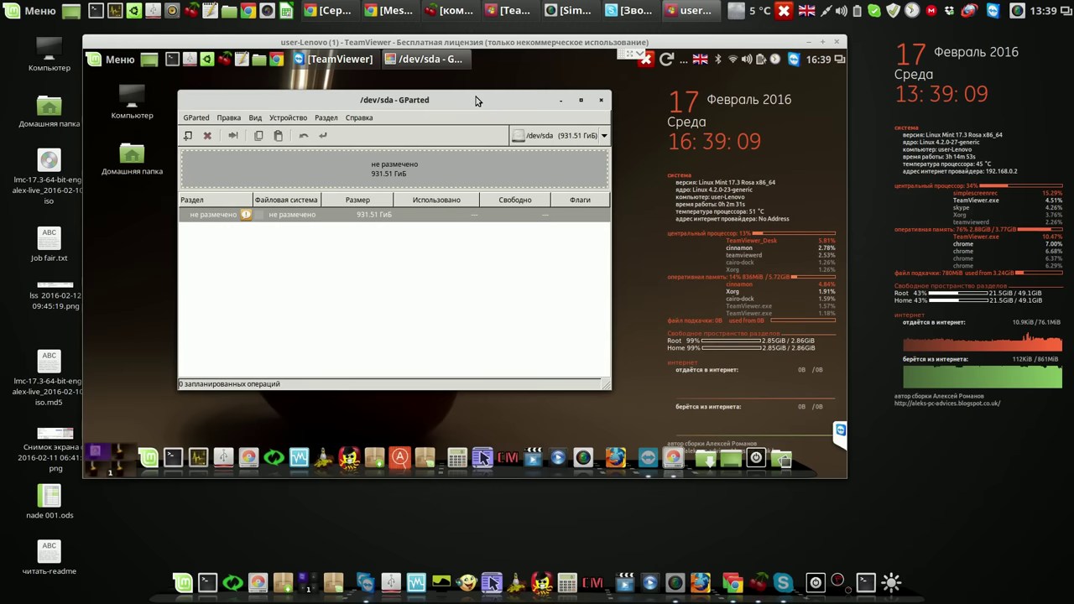
{"action": "left_click", "coordinate": [257, 118]}
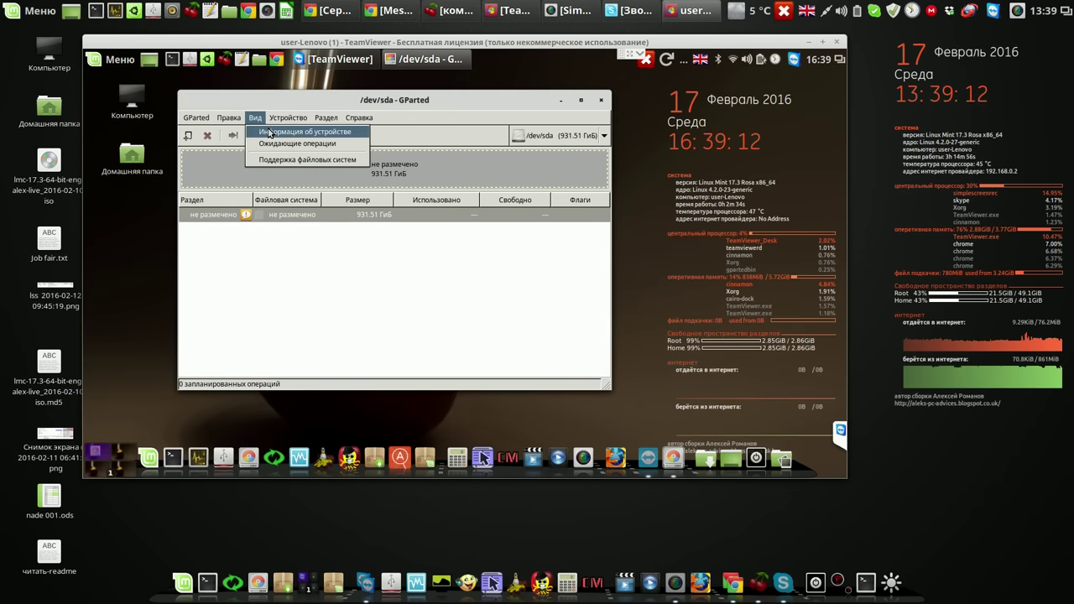
{"action": "left_click", "coordinate": [270, 134]}
{"action": "left_click_drag", "start_coordinate": [294, 252], "coordinate": [253, 251]}
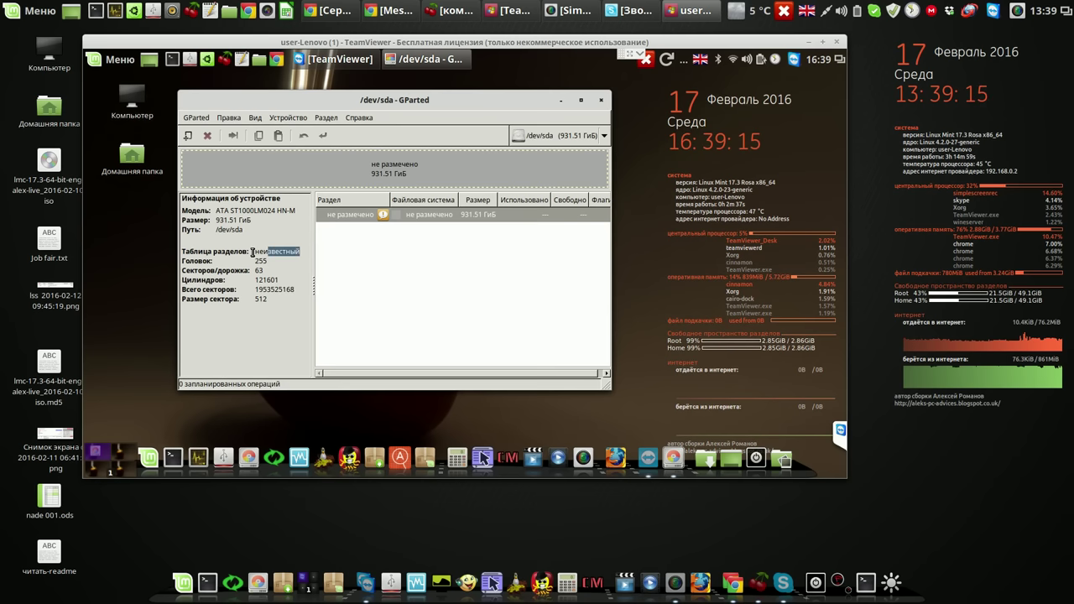
{"action": "left_click", "coordinate": [601, 101]}
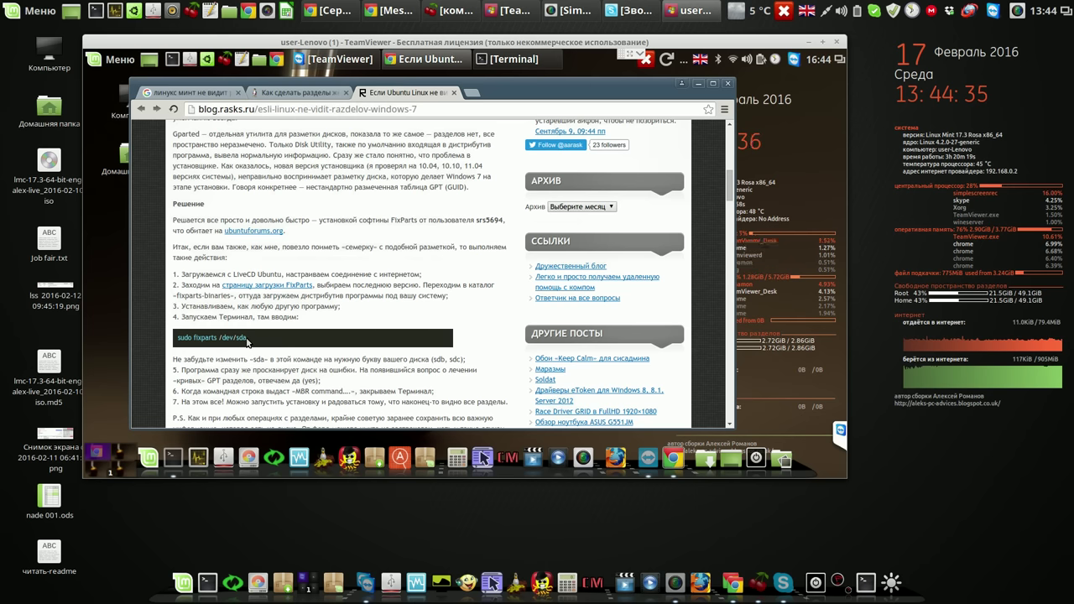
- Open the FixParts link in a new tab and decline translating the GPT fdisk page
{"action": "right_click", "coordinate": [289, 287]}
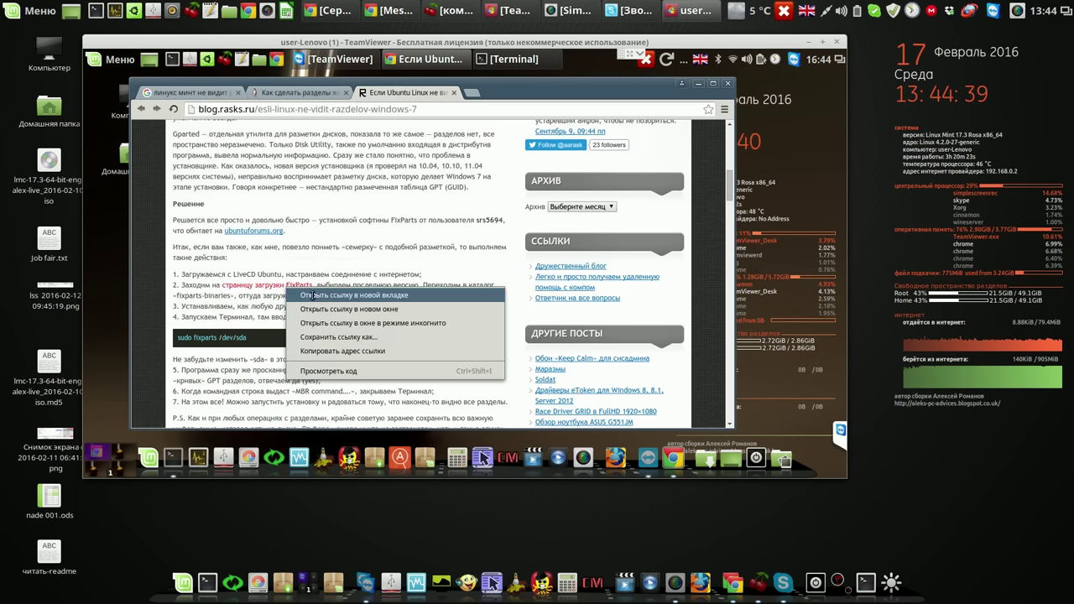
{"action": "left_click", "coordinate": [313, 297]}
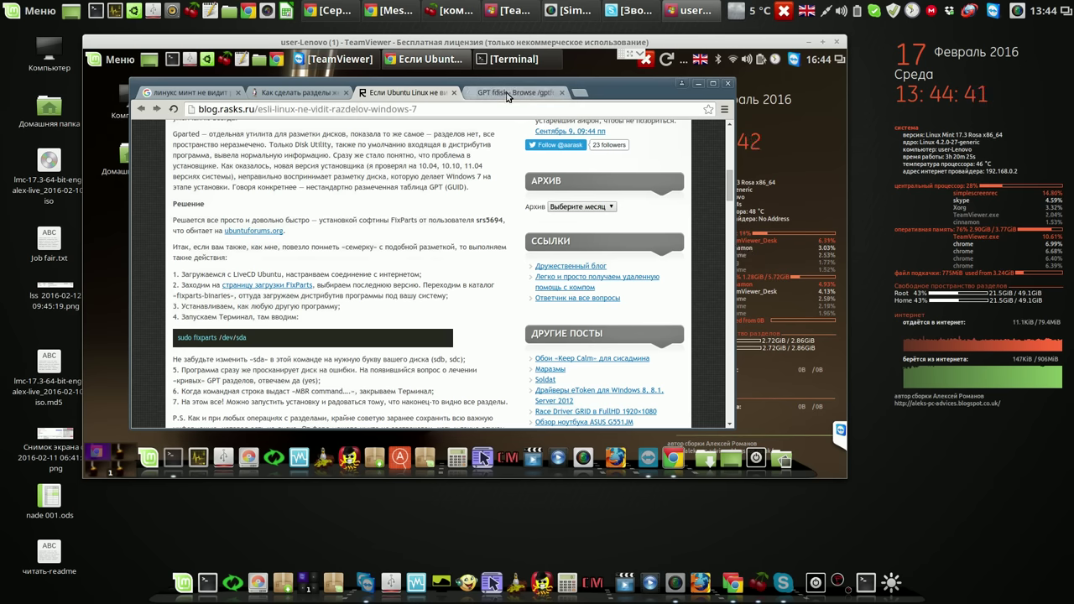
{"action": "left_click", "coordinate": [507, 94]}
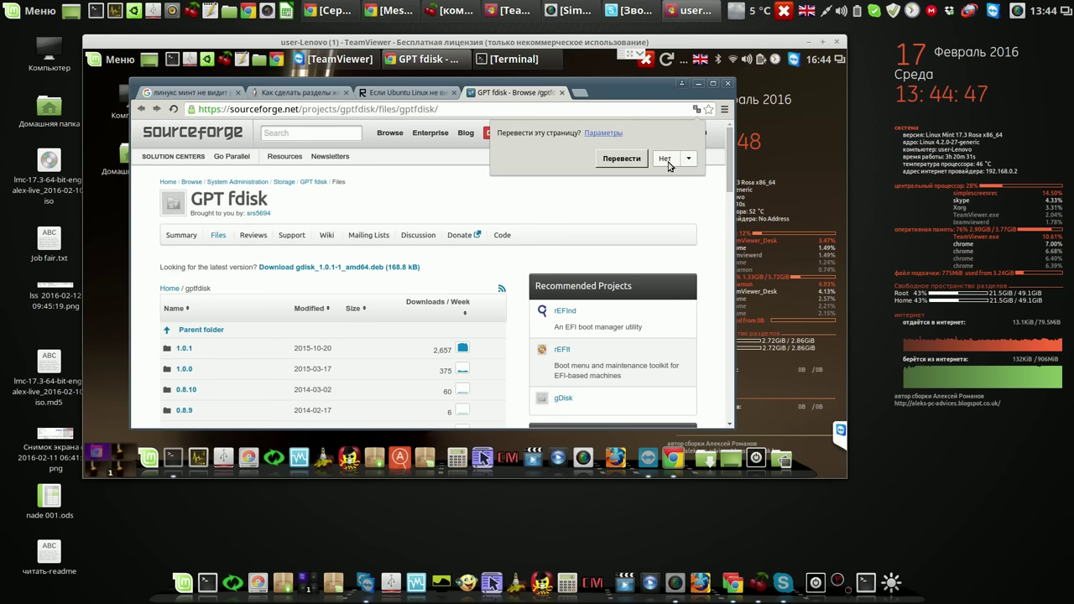
{"action": "left_click", "coordinate": [667, 160]}
{"action": "left_click_drag", "start_coordinate": [727, 168], "coordinate": [728, 185]}
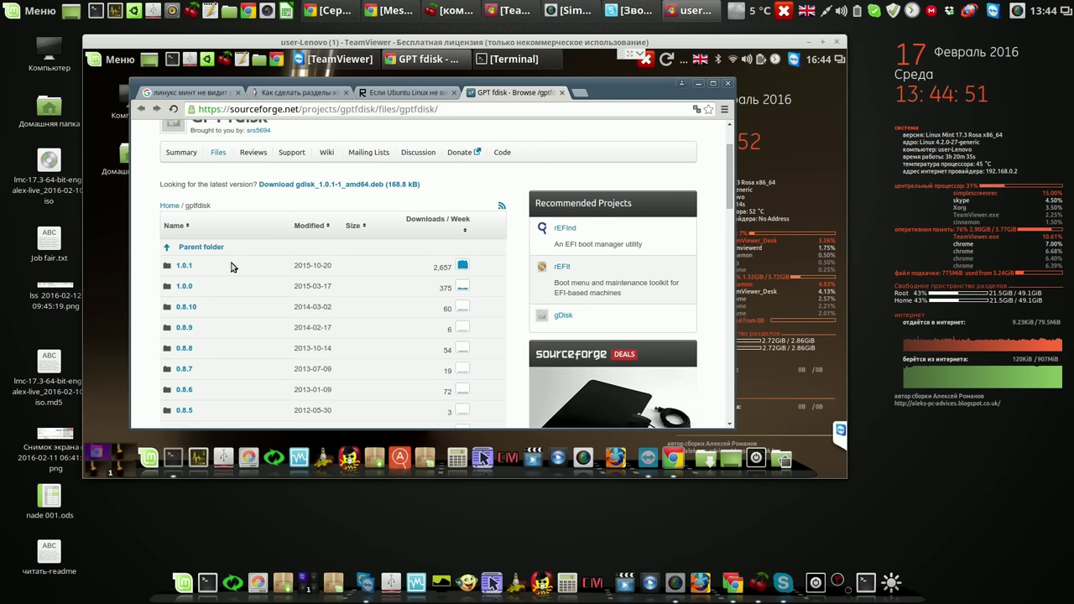
- Download fixparts_1.0.1-1_amd64.deb from the 1.0.1 > fixparts-binaries folder
{"action": "left_click", "coordinate": [182, 267]}
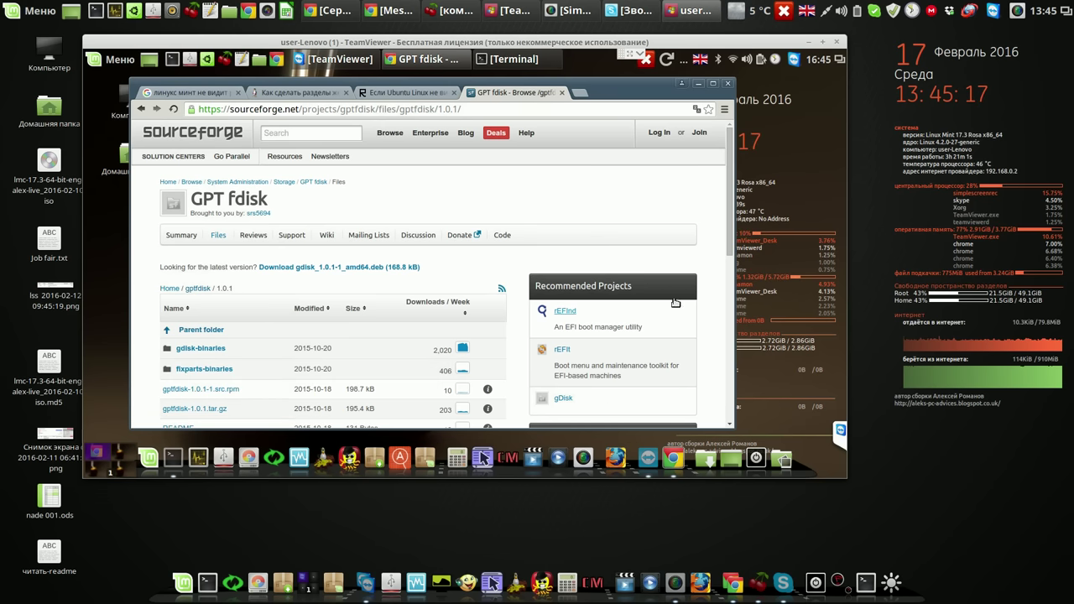
{"action": "left_click_drag", "start_coordinate": [730, 240], "coordinate": [730, 243]}
{"action": "scroll", "coordinate": [730, 243], "scroll_direction": "down", "scroll_amount": 1}
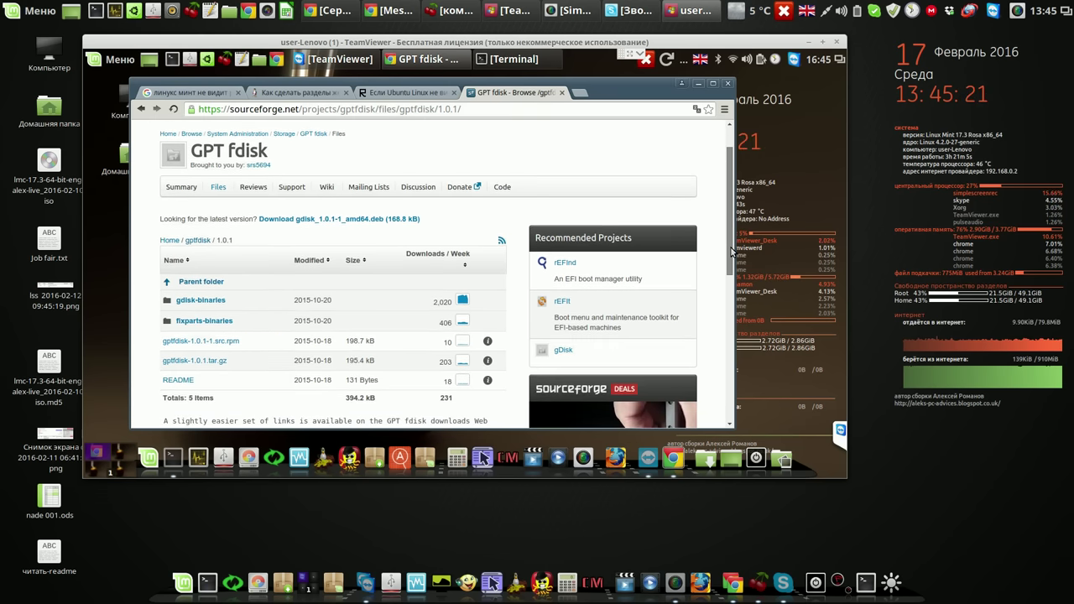
{"action": "left_click", "coordinate": [211, 326]}
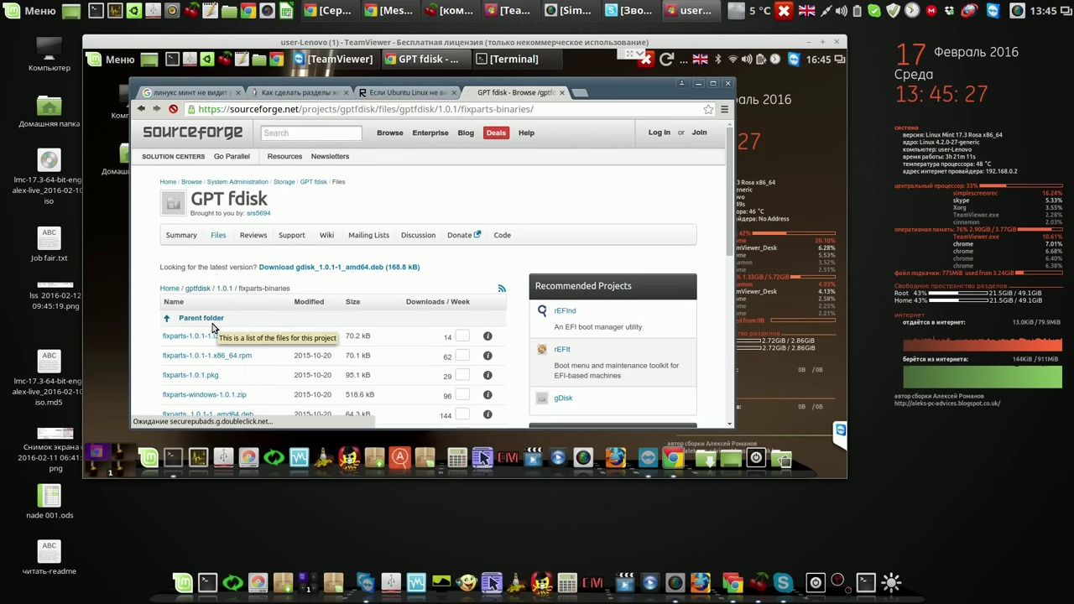
{"action": "left_click_drag", "start_coordinate": [730, 189], "coordinate": [736, 227]}
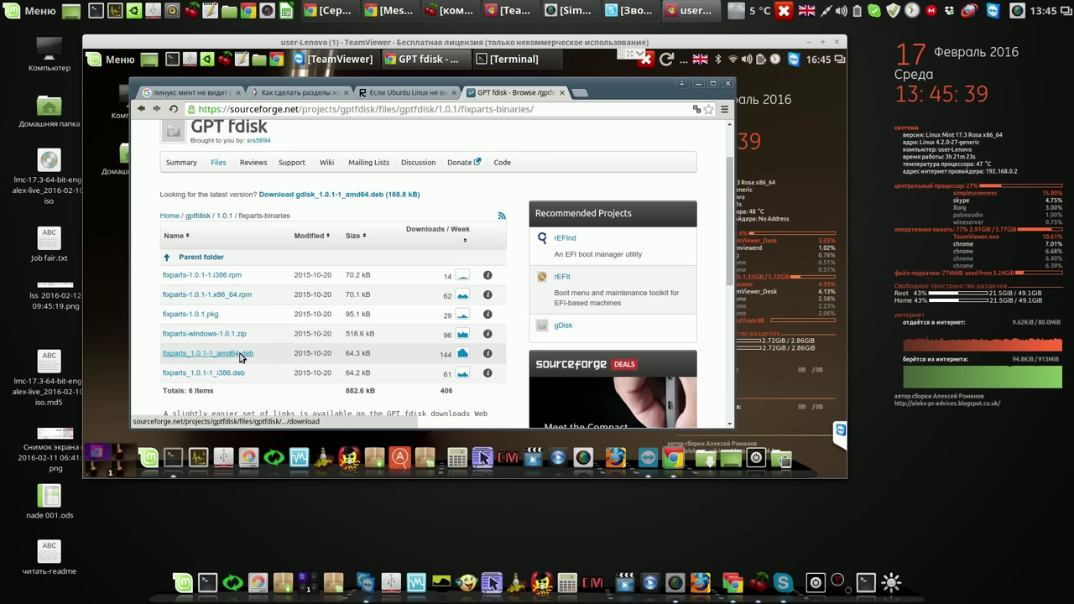
{"action": "left_click", "coordinate": [240, 355]}
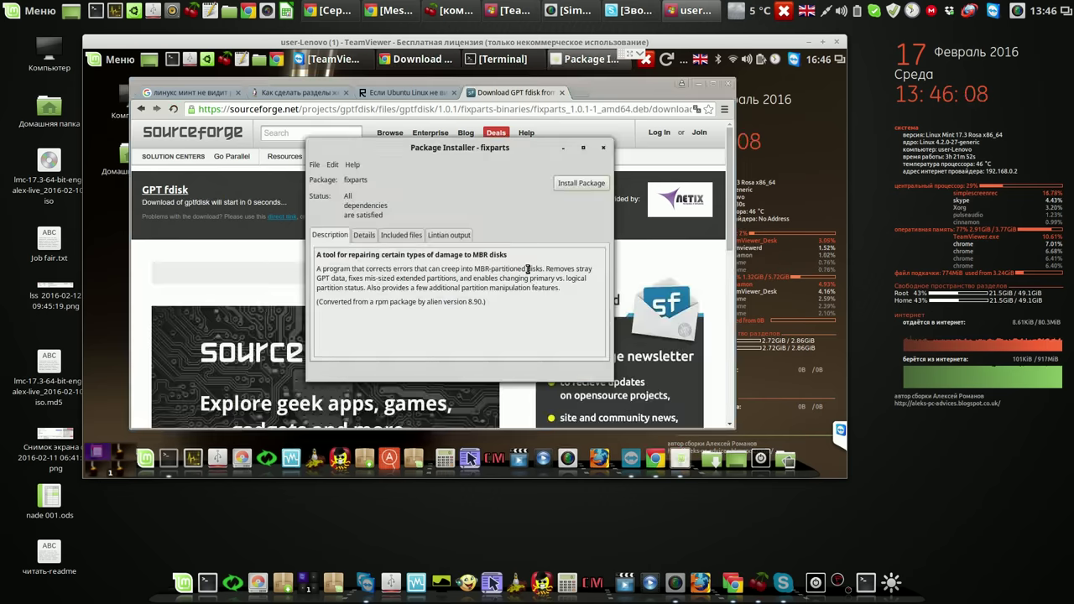
- Install the fixparts package with gdebi, authorising with the password, then return to Chrome
{"action": "left_click", "coordinate": [580, 183]}
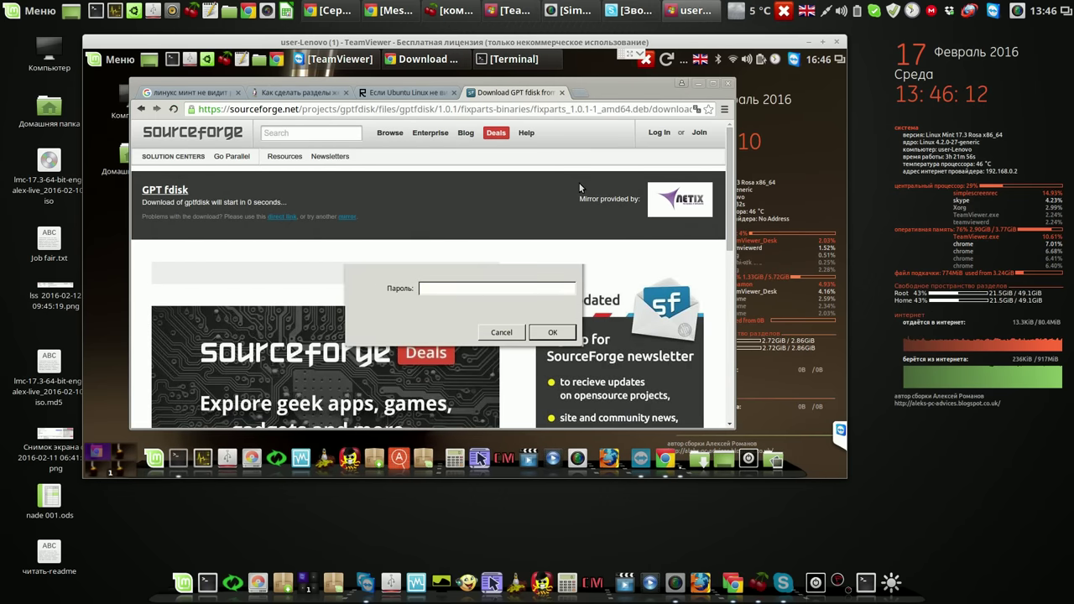
{"action": "type", "text": "•••"}
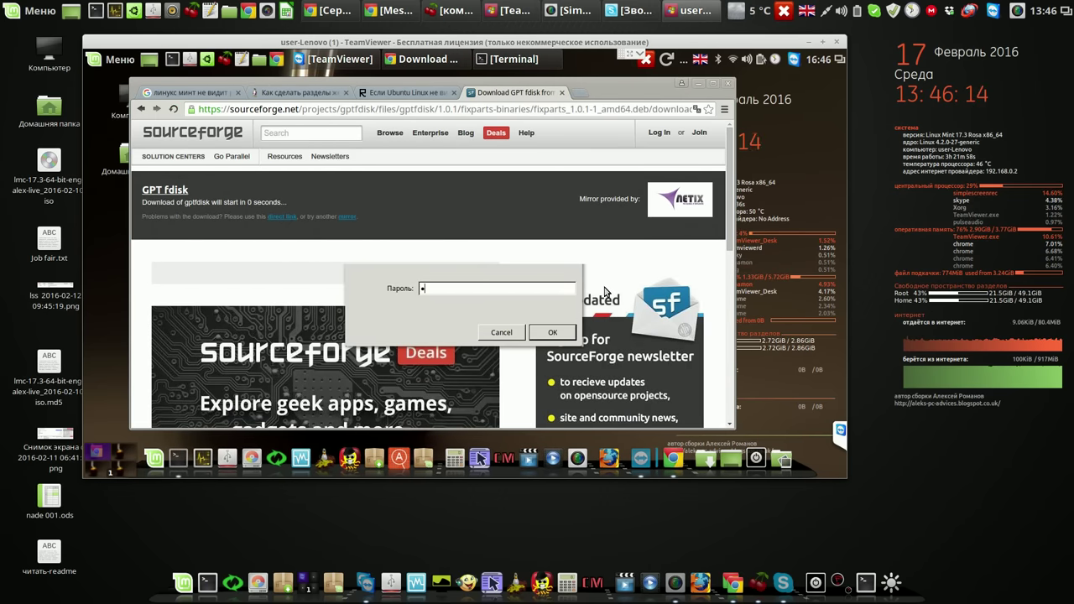
{"action": "type", "text": "•"}
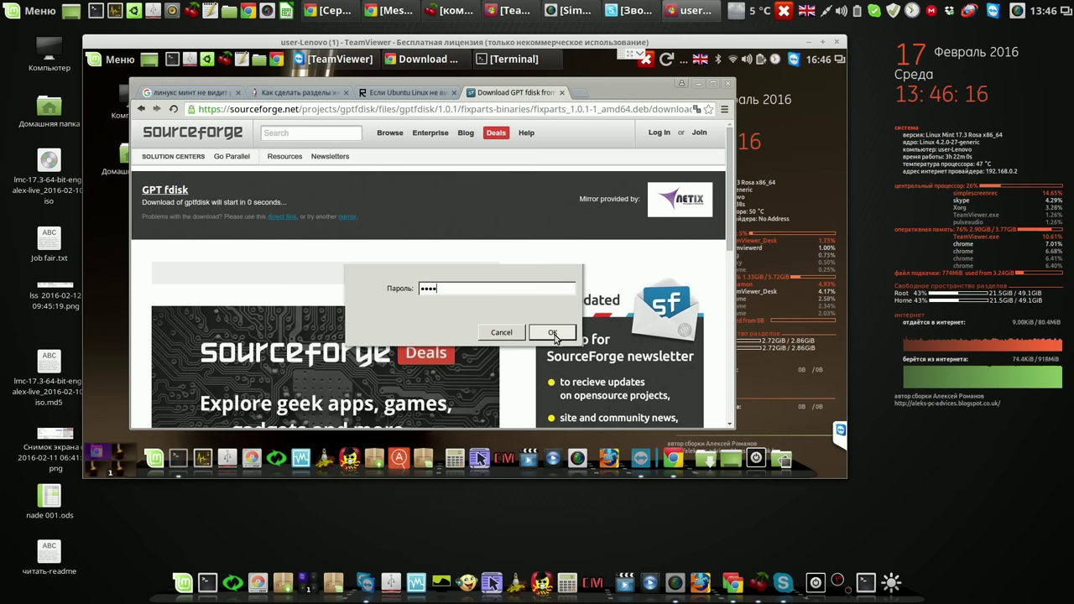
{"action": "left_click", "coordinate": [553, 333]}
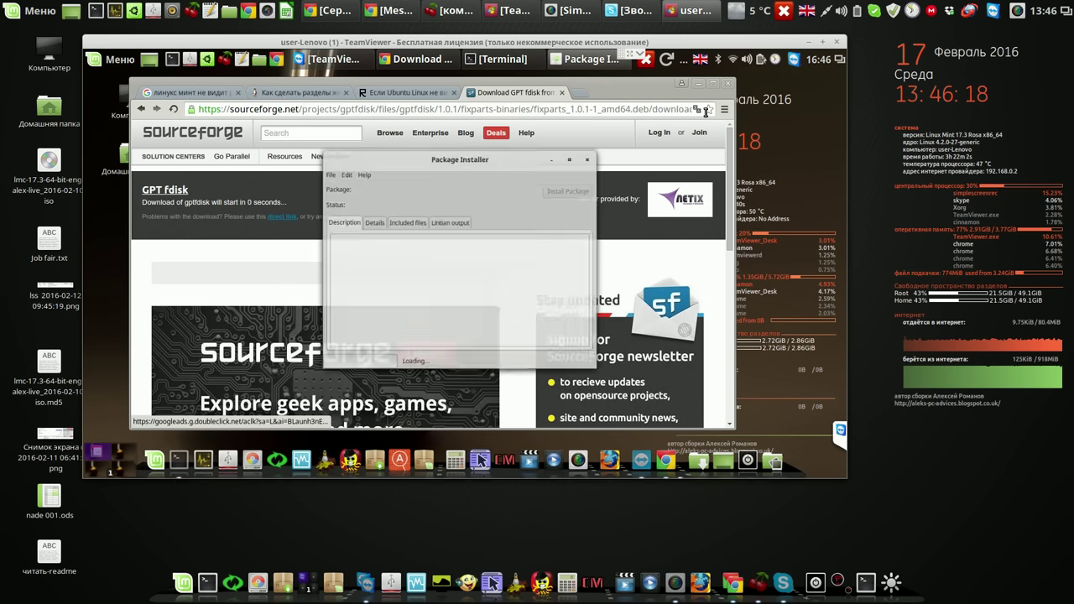
{"action": "left_click", "coordinate": [701, 88]}
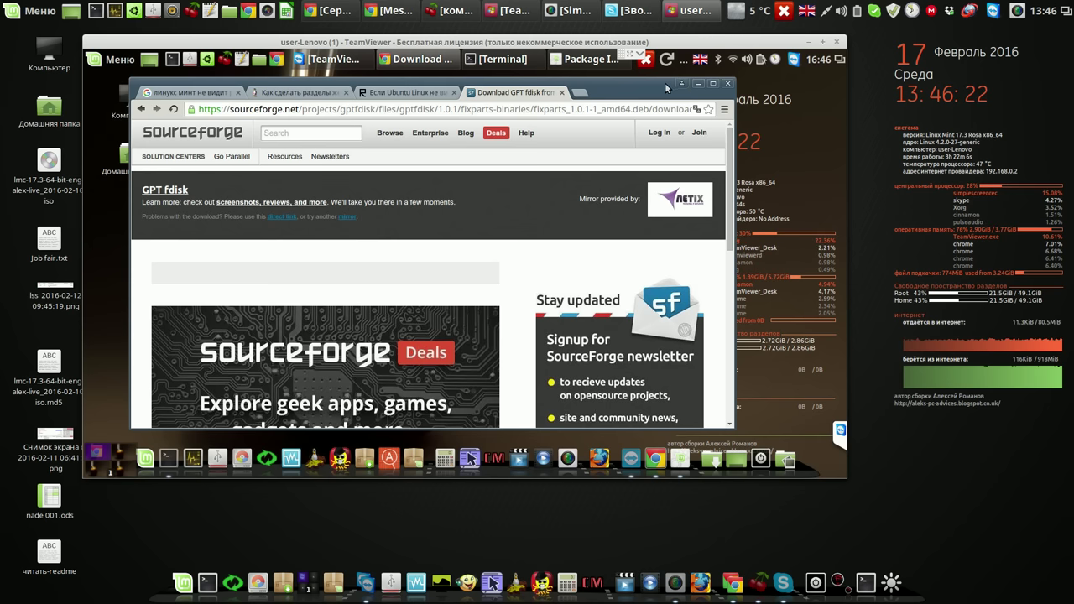
- Copy 'sudo fixparts /dev/sda' from the blog, minimise Chrome, and close the fixparts installer
{"action": "left_click", "coordinate": [422, 94]}
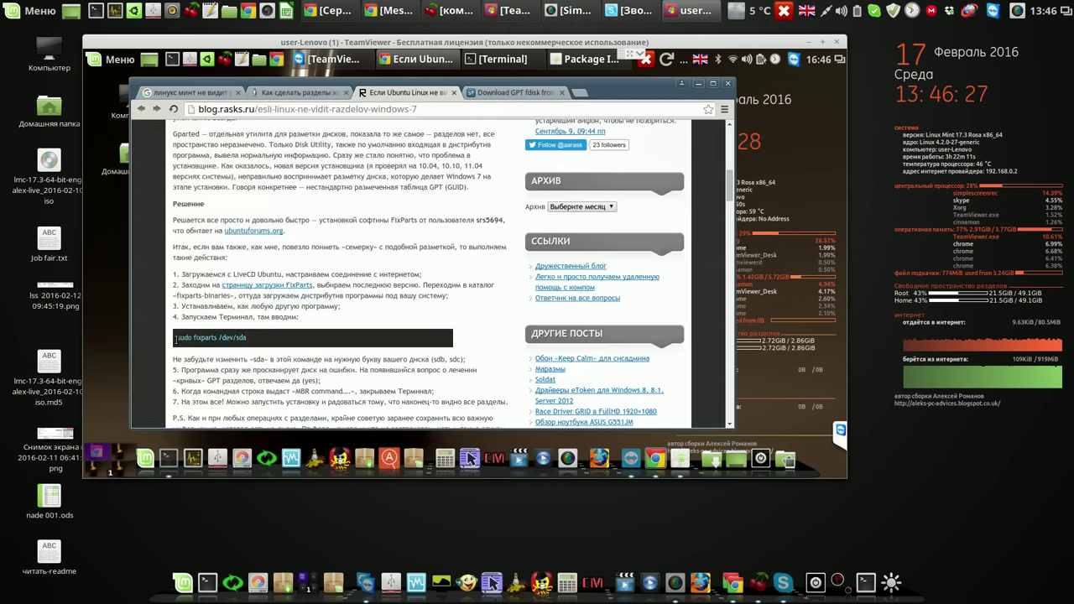
{"action": "left_click_drag", "start_coordinate": [176, 338], "coordinate": [261, 339]}
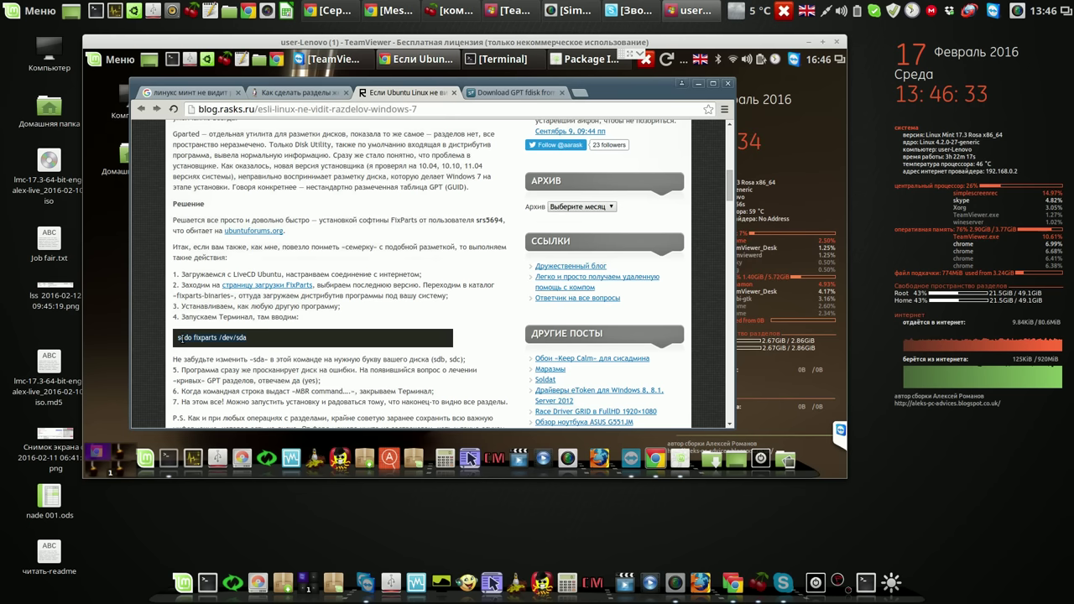
{"action": "right_click", "coordinate": [179, 339]}
{"action": "left_click", "coordinate": [209, 348]}
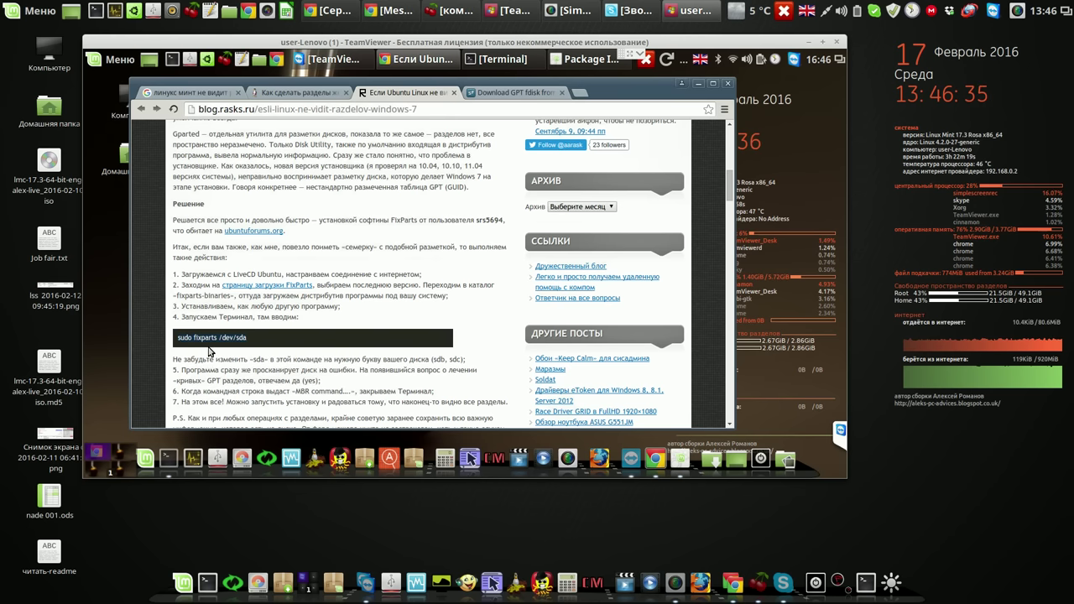
{"action": "left_click", "coordinate": [696, 84]}
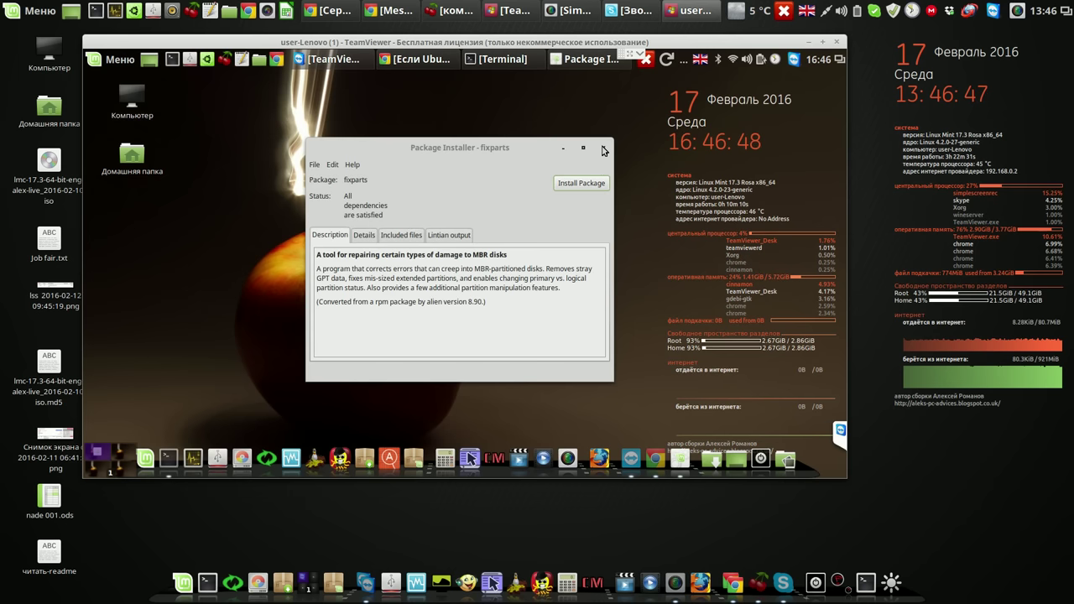
{"action": "left_click", "coordinate": [603, 149]}
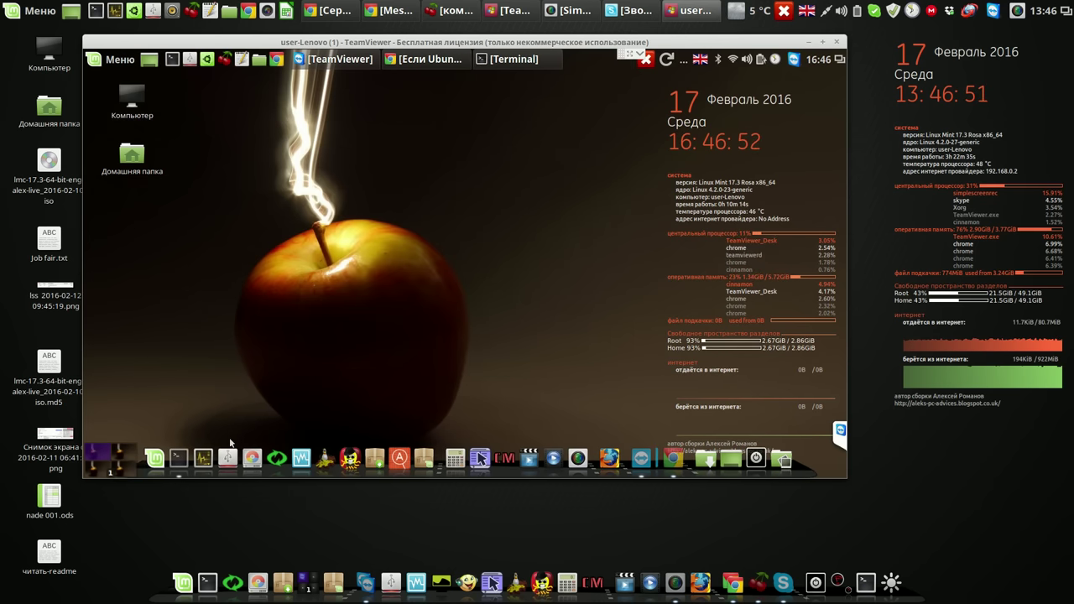
- Paste and run 'sudo fixparts /dev/sda' in Terminal, agreeing to erase the stray GPT signatures
{"action": "left_click", "coordinate": [522, 63]}
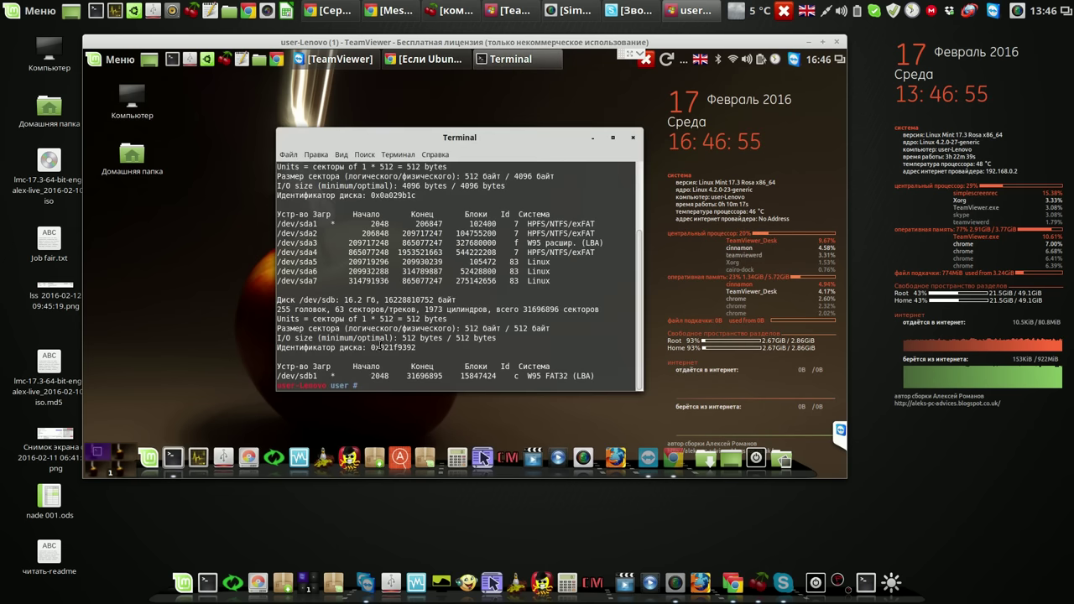
{"action": "right_click", "coordinate": [363, 385]}
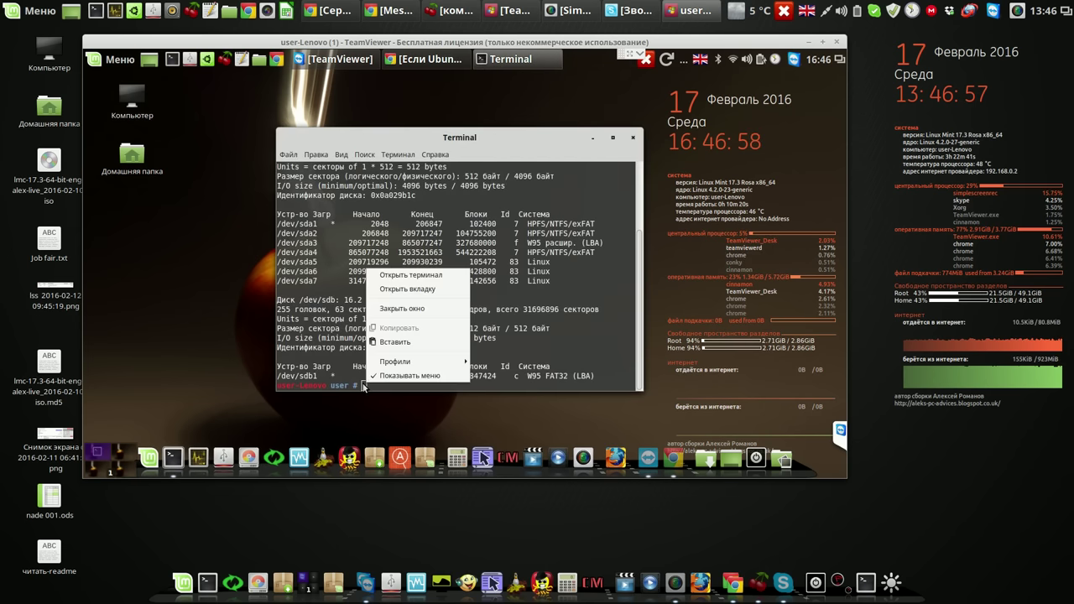
{"action": "left_click", "coordinate": [400, 345]}
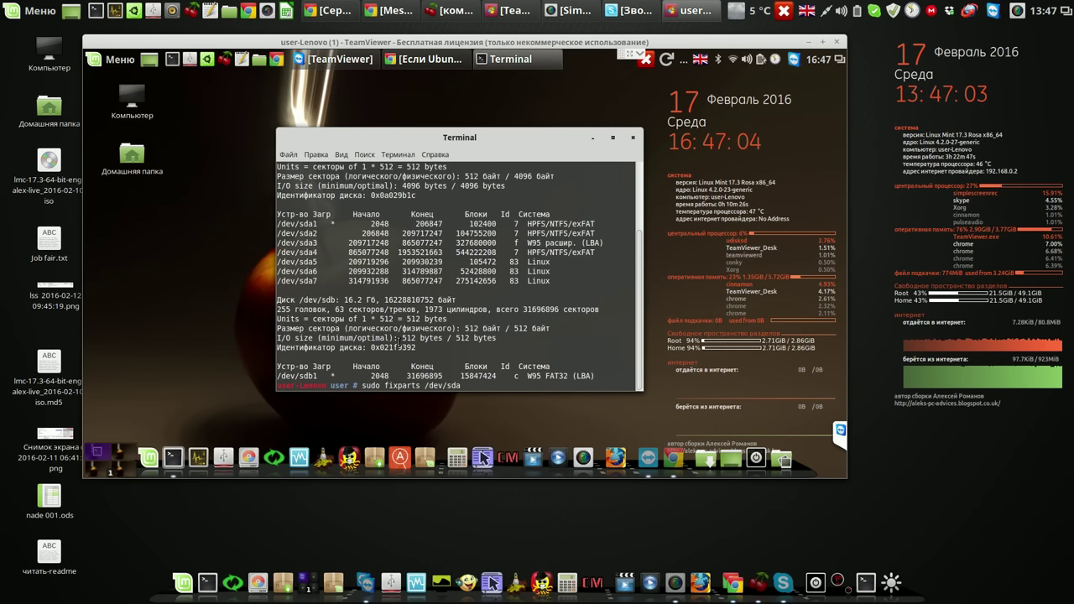
{"action": "key", "text": "Return"}
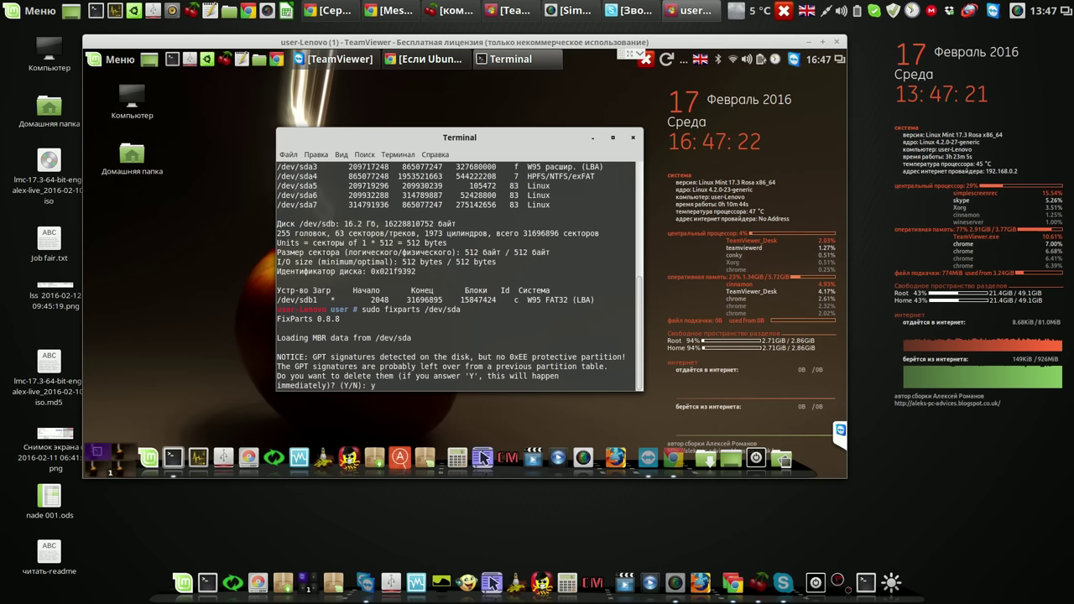
{"action": "key", "text": "Return"}
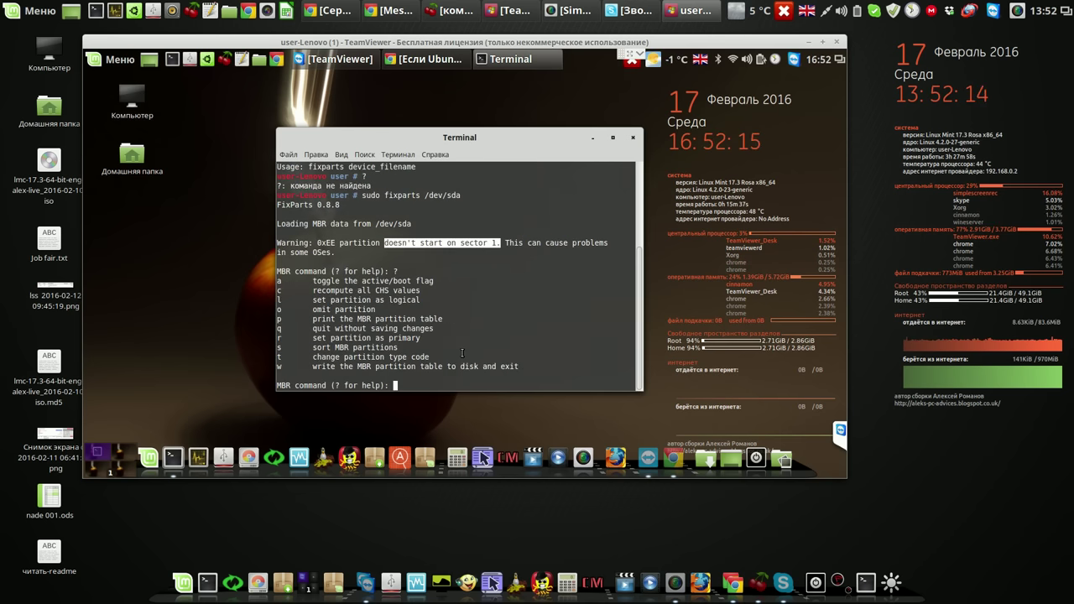
- Enter 'w' at the FixParts prompt and answer 'y' to write the MBR table to /dev/sda
{"action": "type", "text": "w"}
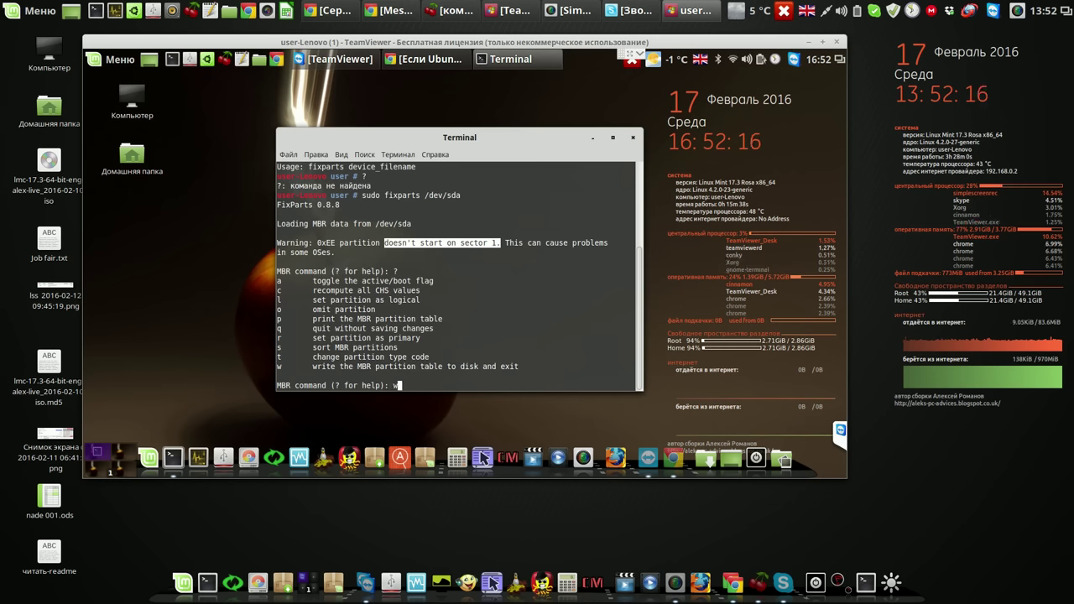
{"action": "key", "text": "Return"}
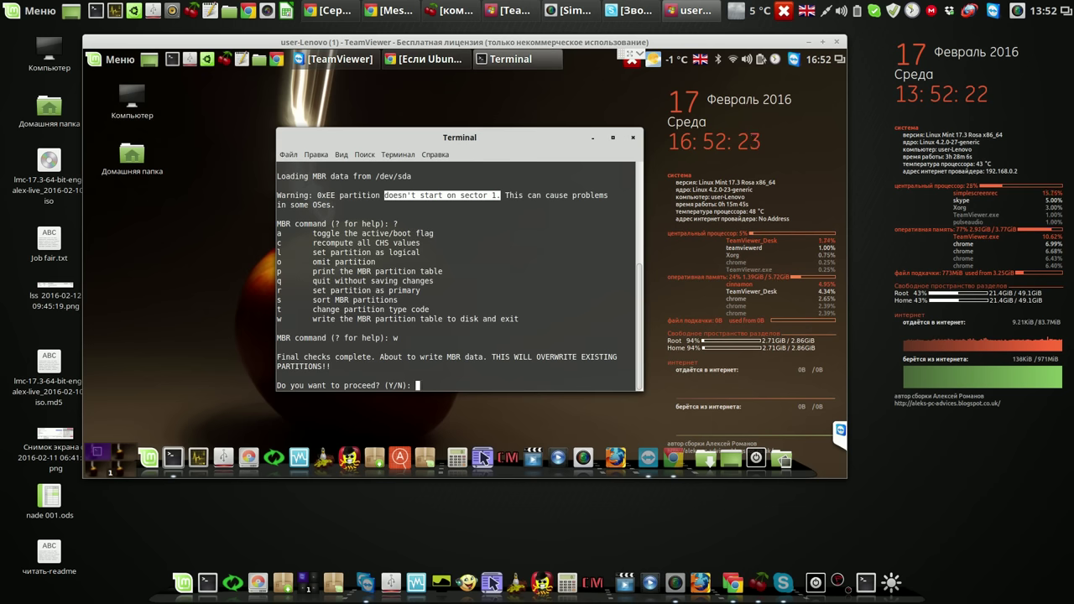
{"action": "type", "text": "y"}
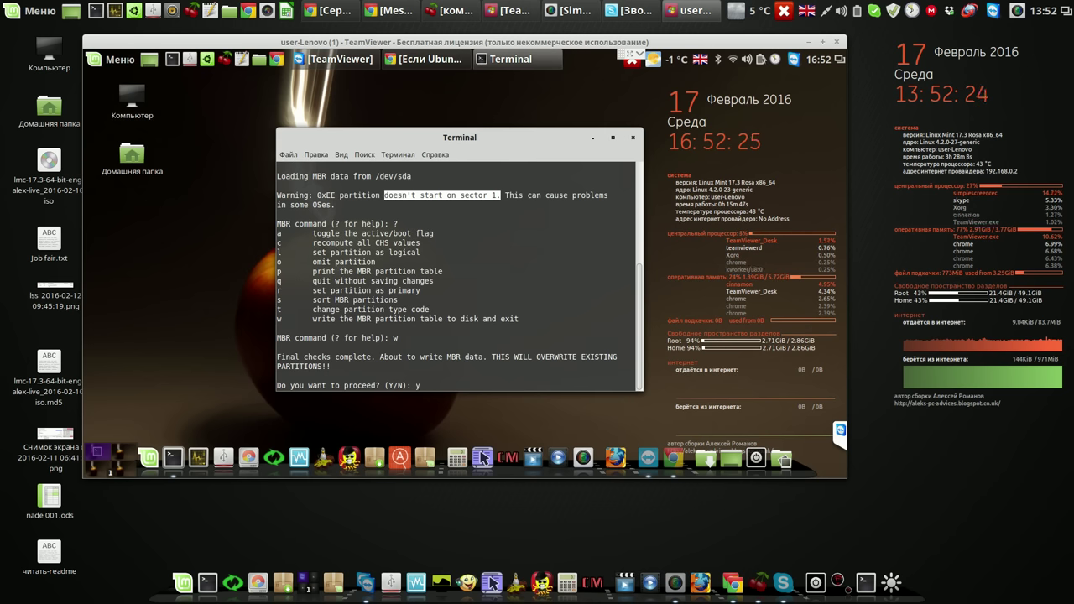
{"action": "key", "text": "Return"}
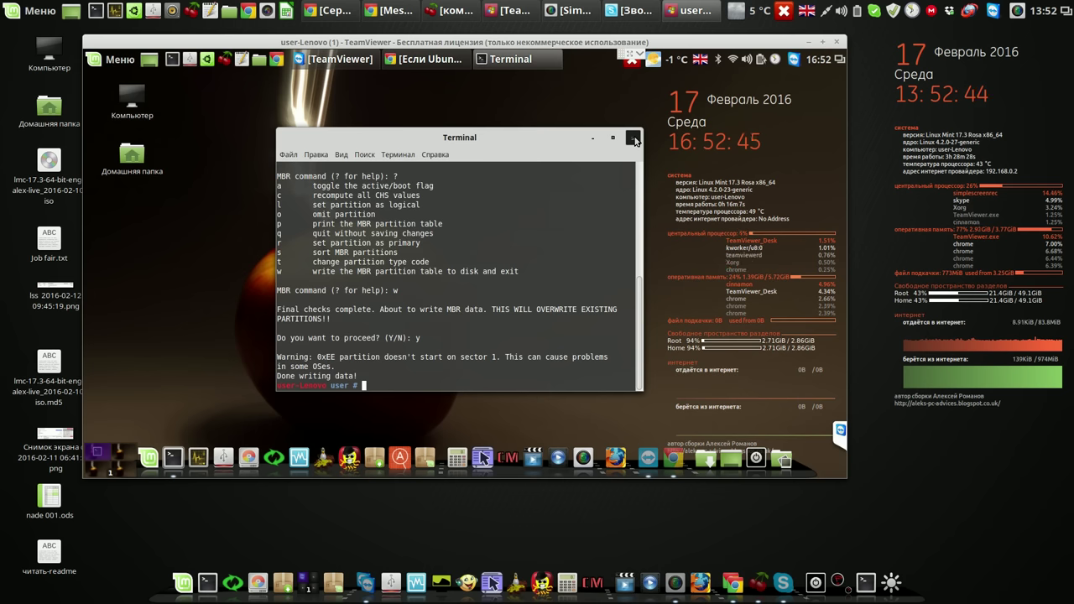
- Close the Terminal and relaunch GParted, authenticating with the account password
{"action": "left_click", "coordinate": [633, 138]}
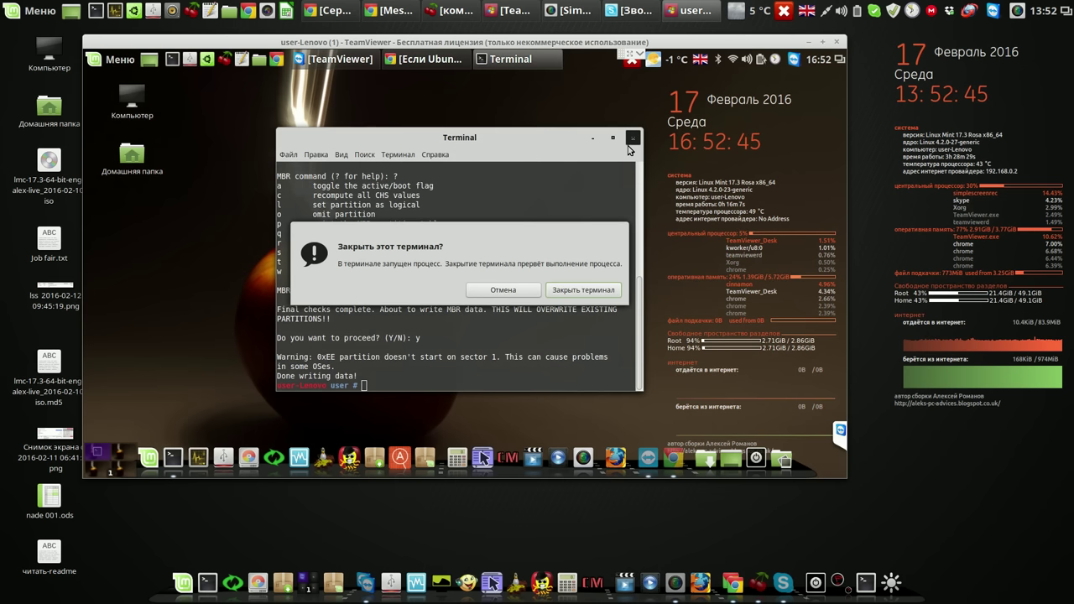
{"action": "left_click", "coordinate": [586, 287]}
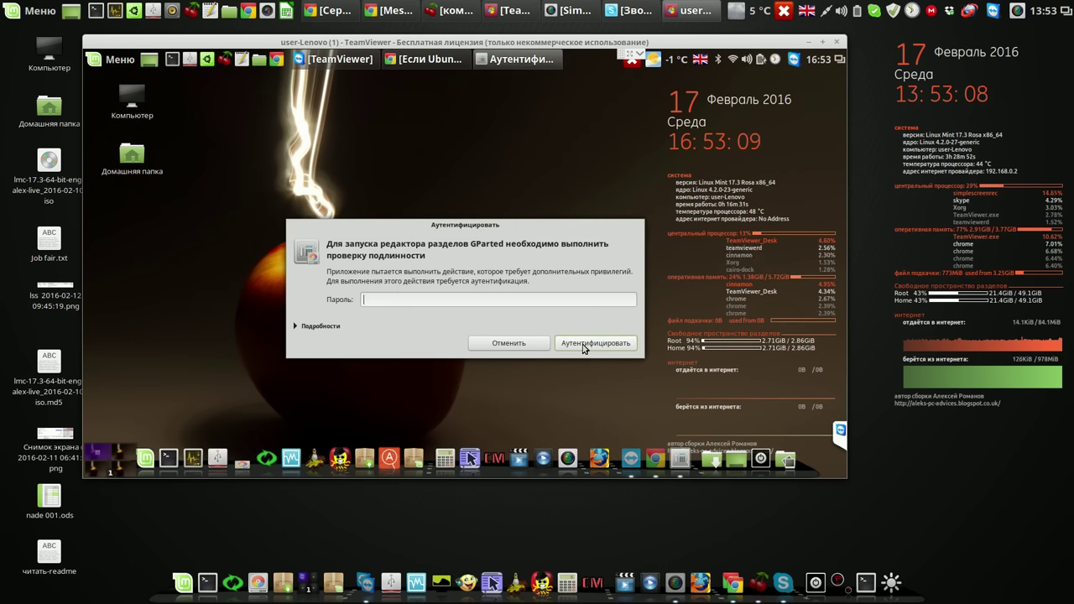
{"action": "type", "text": "*"}
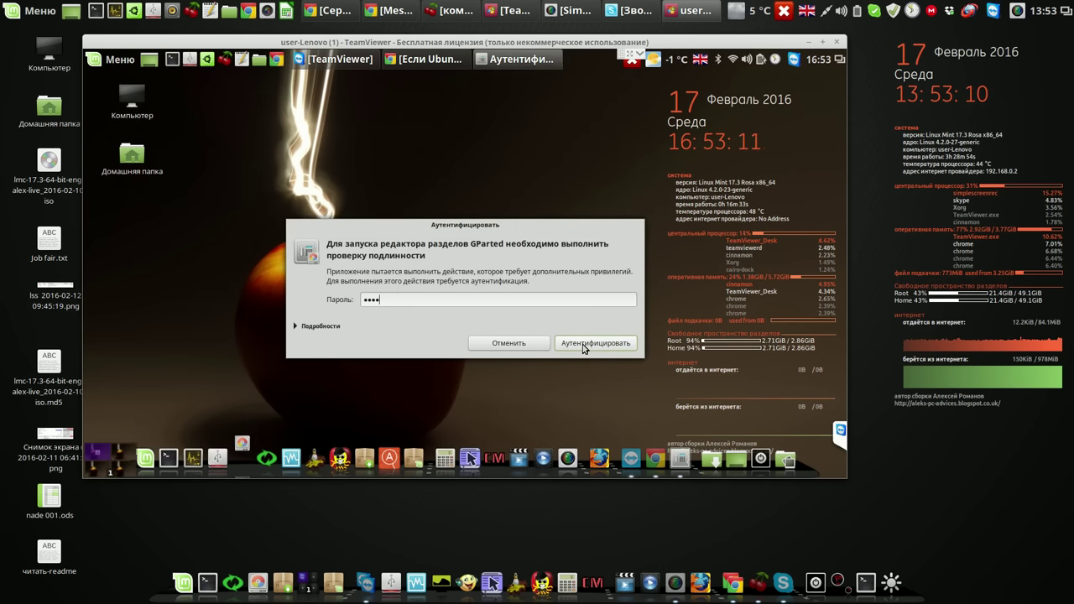
{"action": "left_click", "coordinate": [585, 343]}
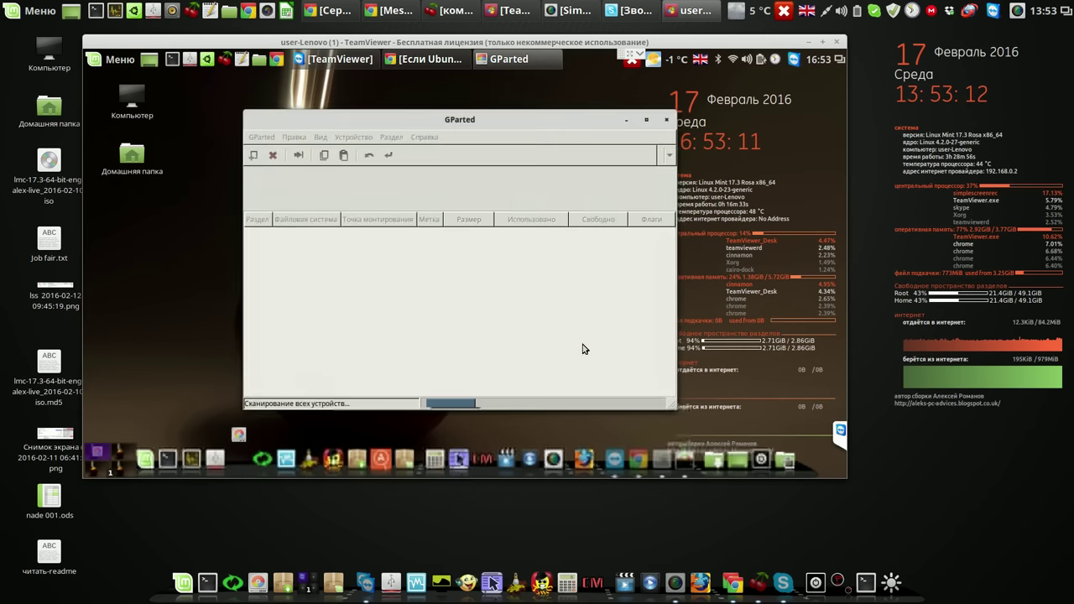